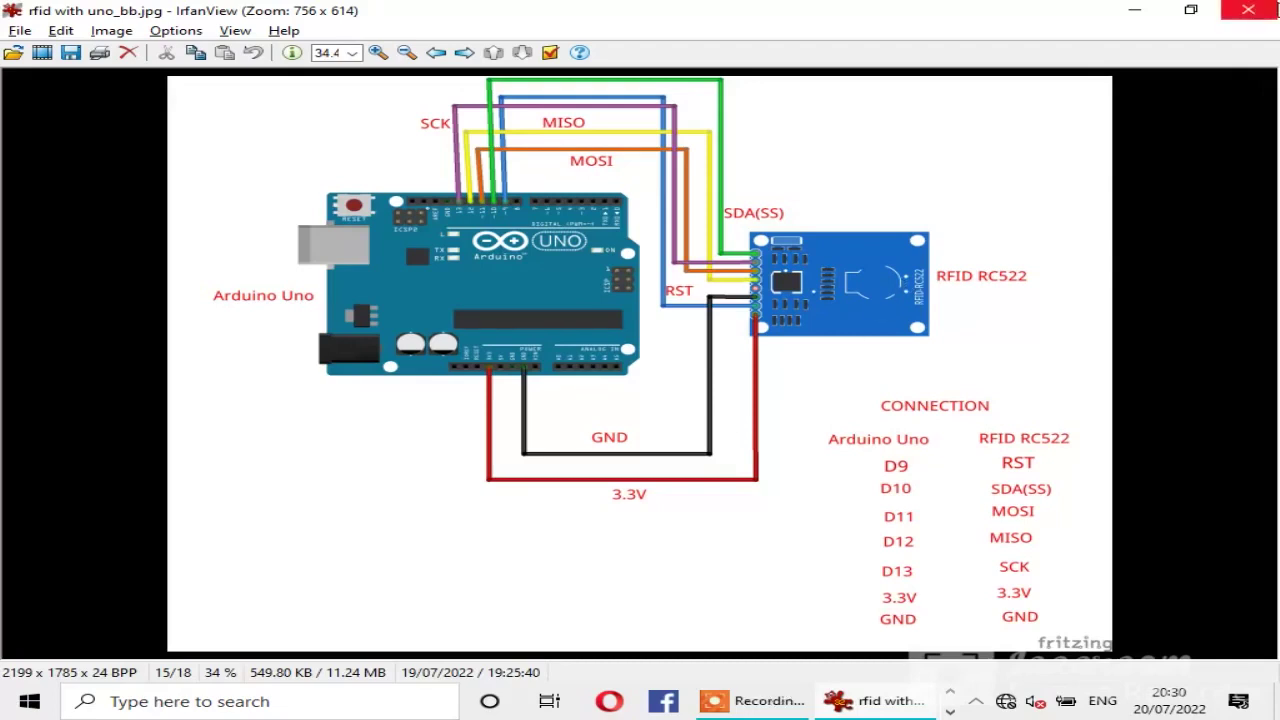
- Close the RFID wiring diagram and open the Arduino IDE in a maximized window
{"action": "left_click", "coordinate": [1248, 10]}
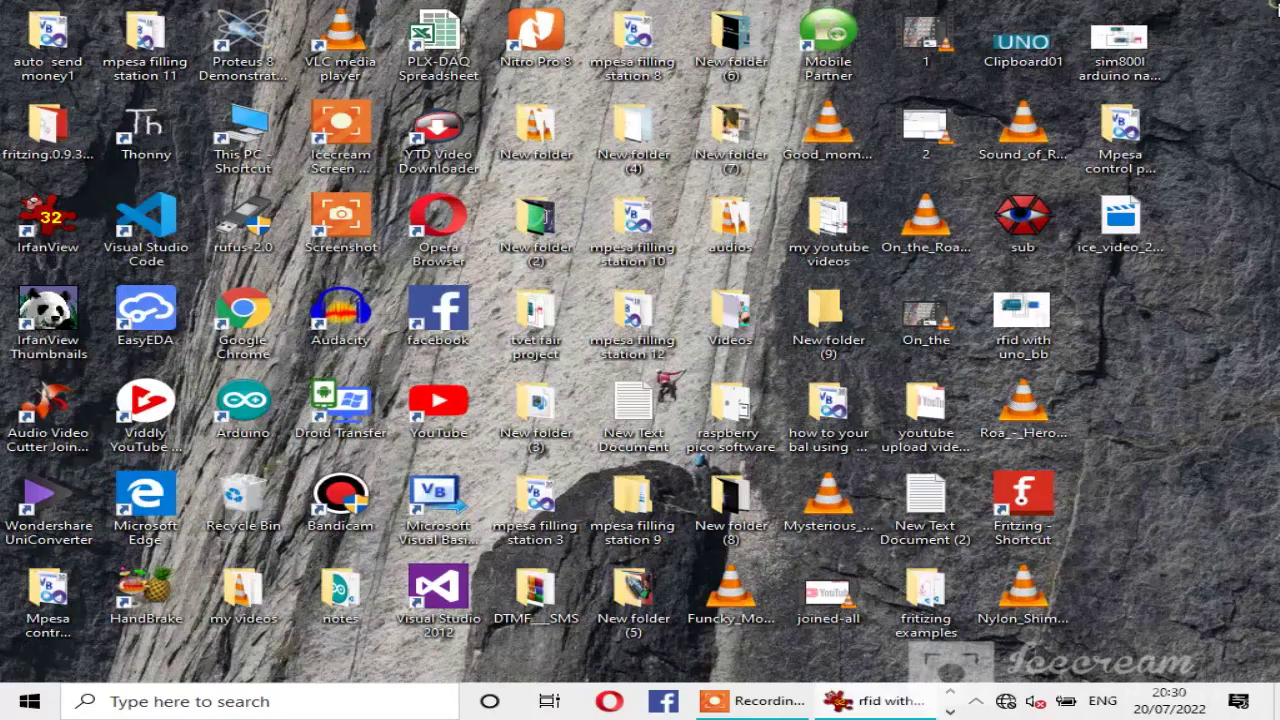
{"action": "right_click", "coordinate": [280, 420]}
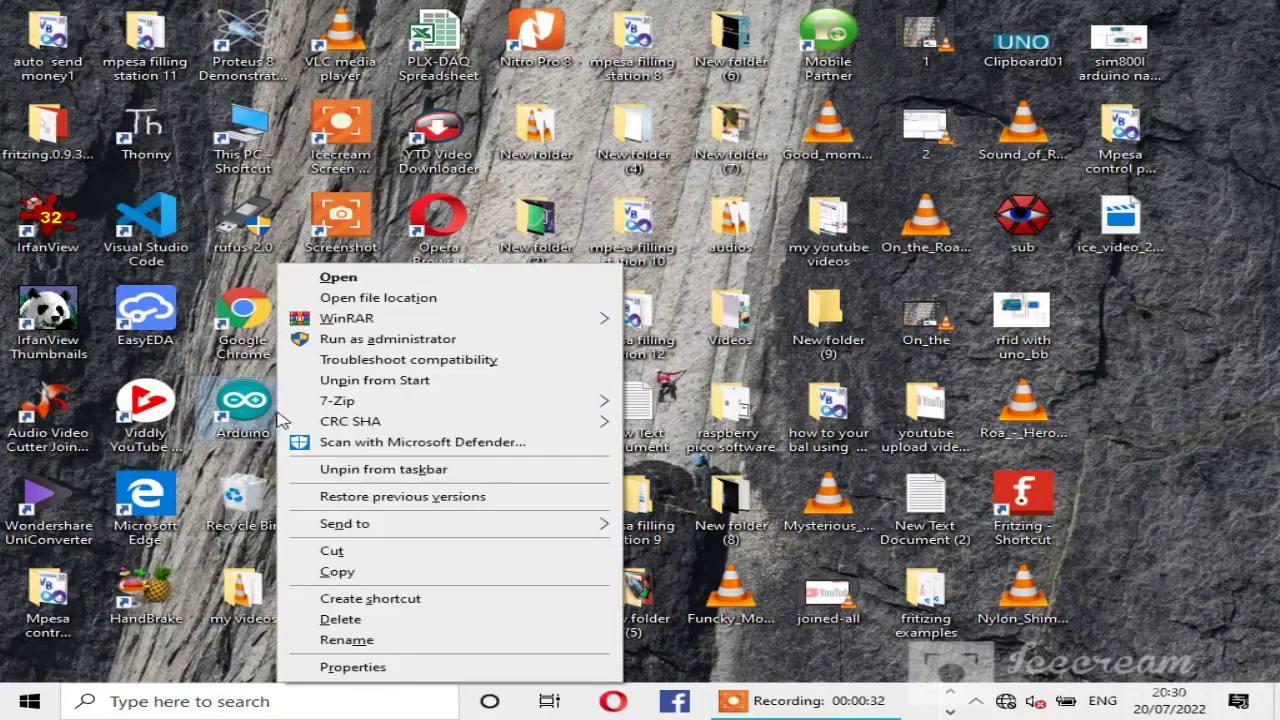
{"action": "left_click", "coordinate": [338, 279]}
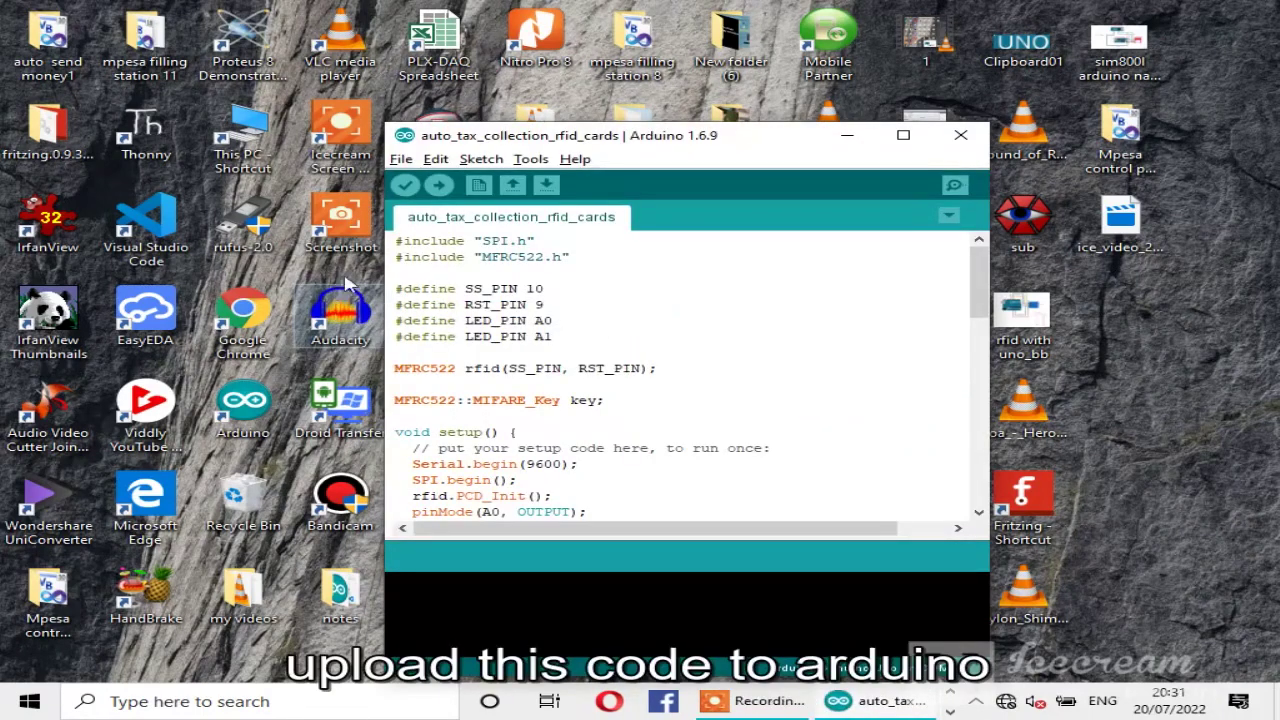
{"action": "left_click", "coordinate": [904, 139]}
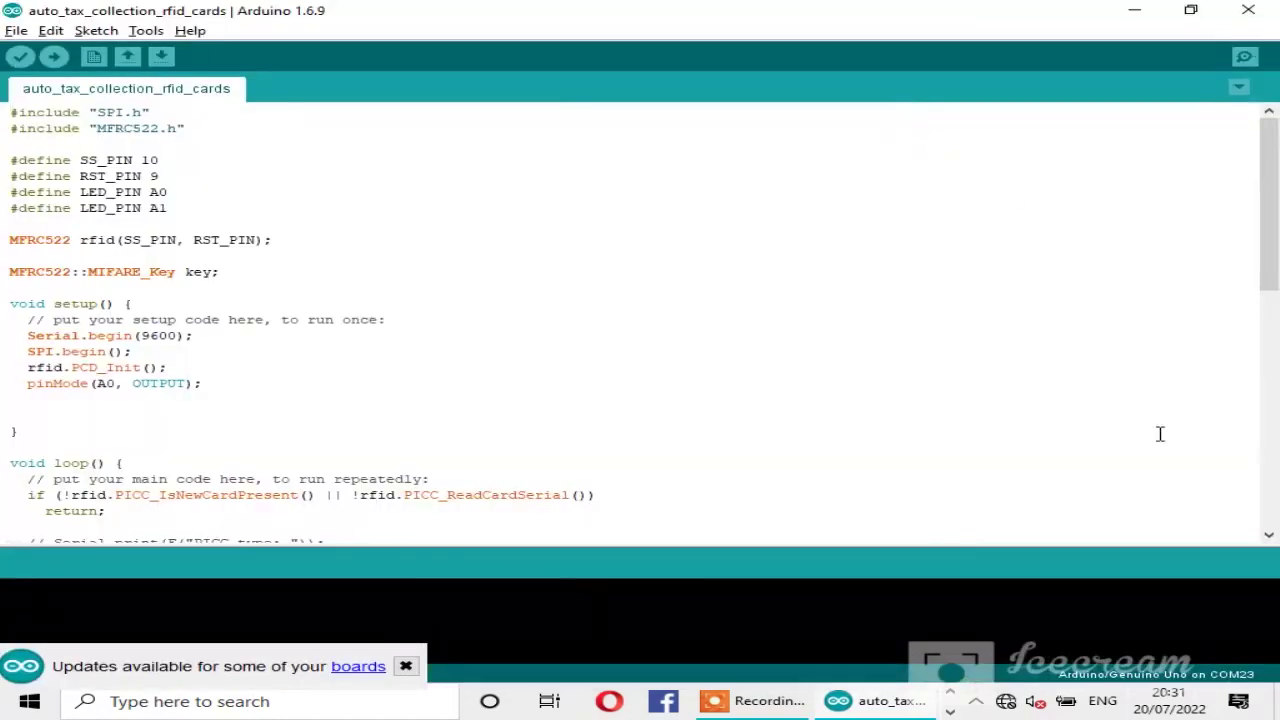
- Examine the auto_tax_collection_rfid_cards code from the pin definitions through the setup and loop functions to the card key checks
{"action": "left_click", "coordinate": [1268, 538]}
{"action": "left_click", "coordinate": [1268, 538]}
{"action": "left_click", "coordinate": [1268, 538]}
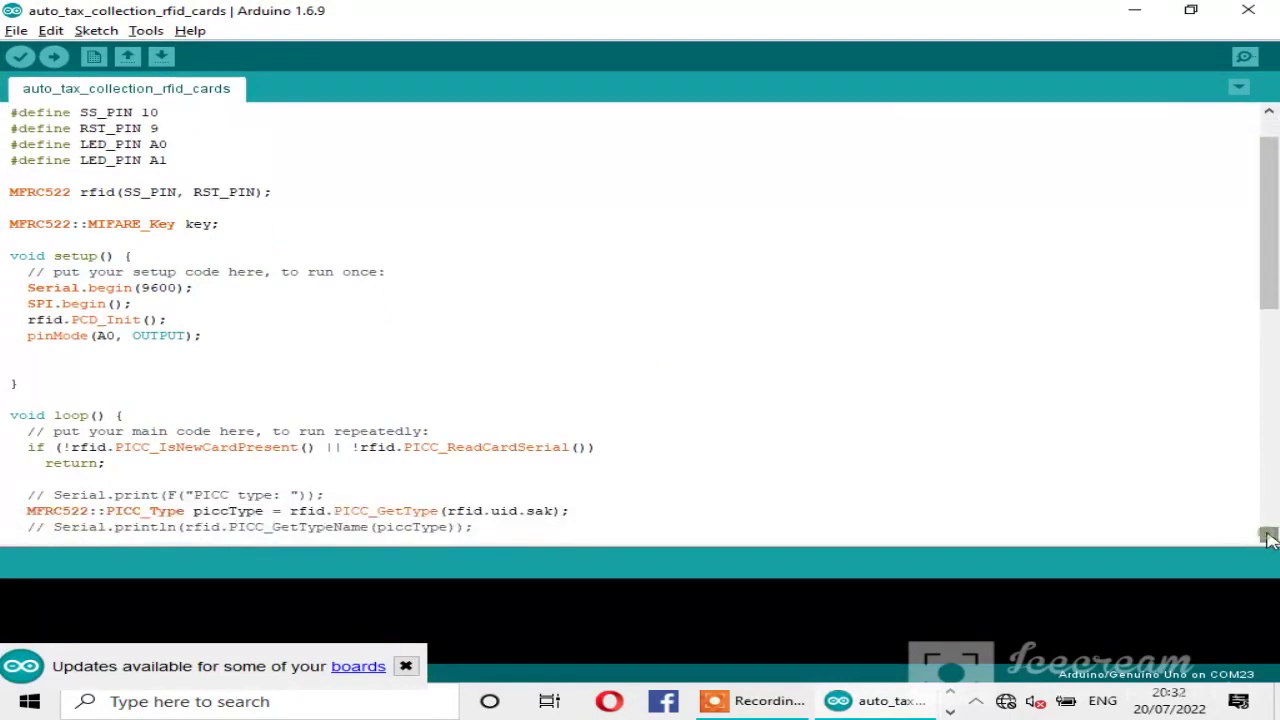
{"action": "left_click", "coordinate": [1268, 538]}
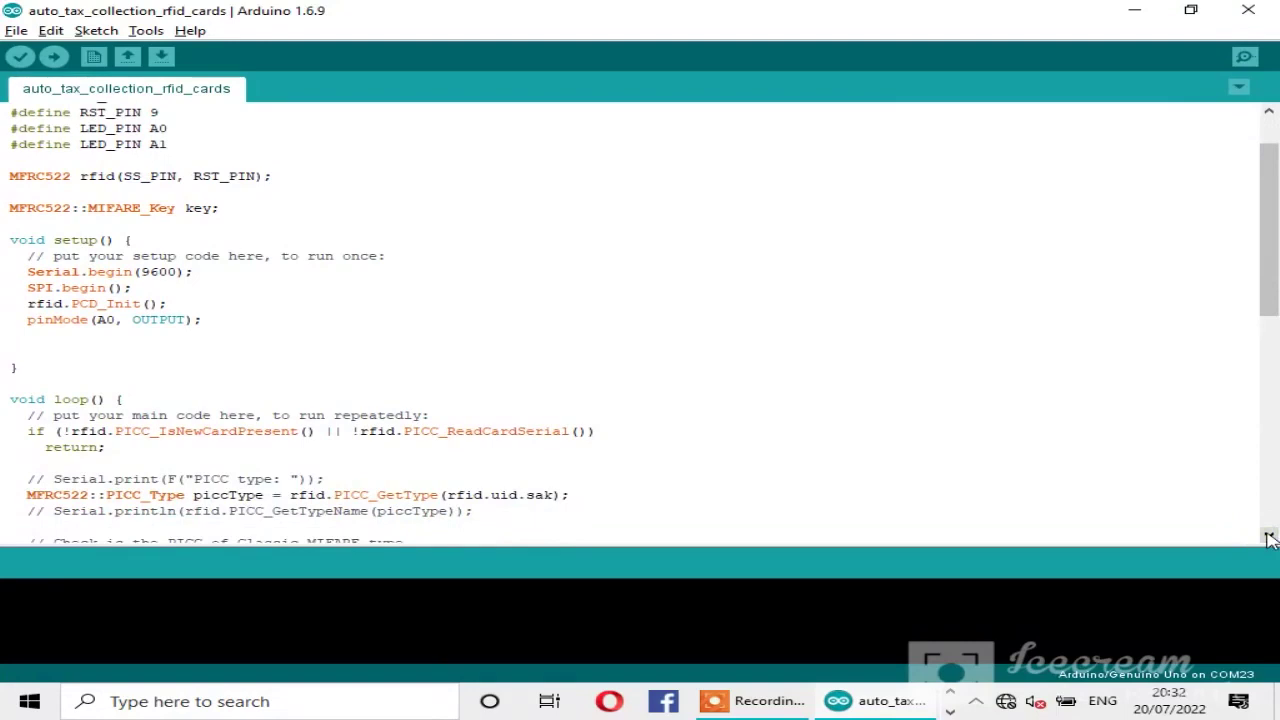
{"action": "left_click", "coordinate": [1268, 538]}
{"action": "left_click", "coordinate": [1268, 538]}
{"action": "left_click", "coordinate": [1268, 538]}
{"action": "left_click", "coordinate": [1268, 538]}
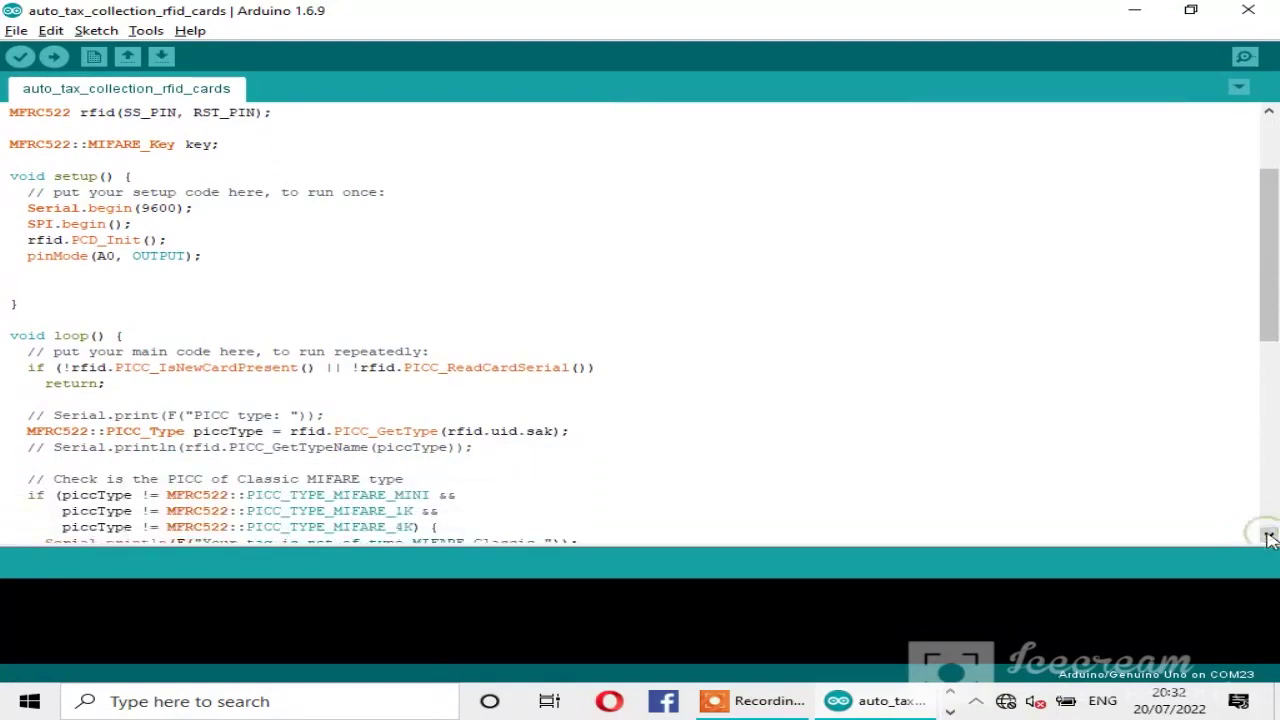
{"action": "left_click", "coordinate": [1268, 538]}
{"action": "left_click", "coordinate": [1268, 538]}
{"action": "left_click", "coordinate": [1268, 538]}
{"action": "left_click", "coordinate": [1268, 538]}
{"action": "left_click", "coordinate": [1268, 538]}
{"action": "left_click", "coordinate": [1268, 538]}
{"action": "left_click", "coordinate": [1268, 538]}
{"action": "left_click", "coordinate": [1268, 538]}
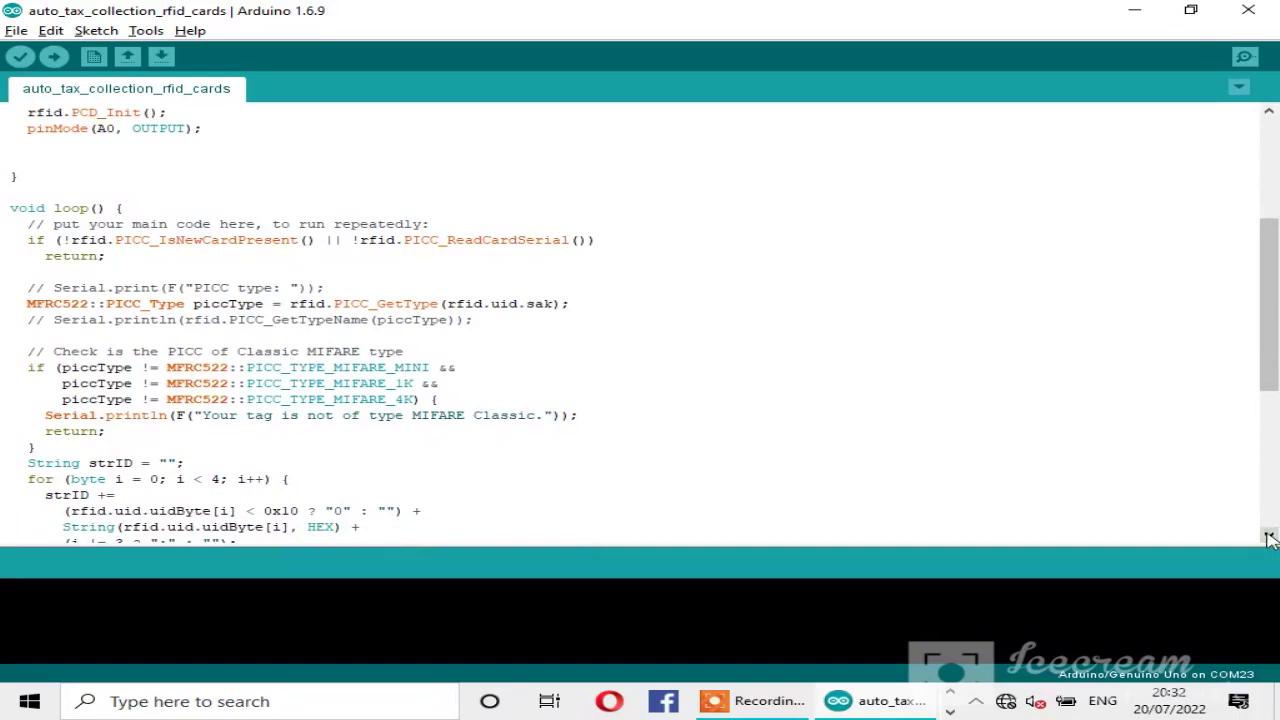
{"action": "left_click", "coordinate": [1268, 538]}
{"action": "left_click", "coordinate": [1268, 538]}
{"action": "left_click", "coordinate": [1268, 538]}
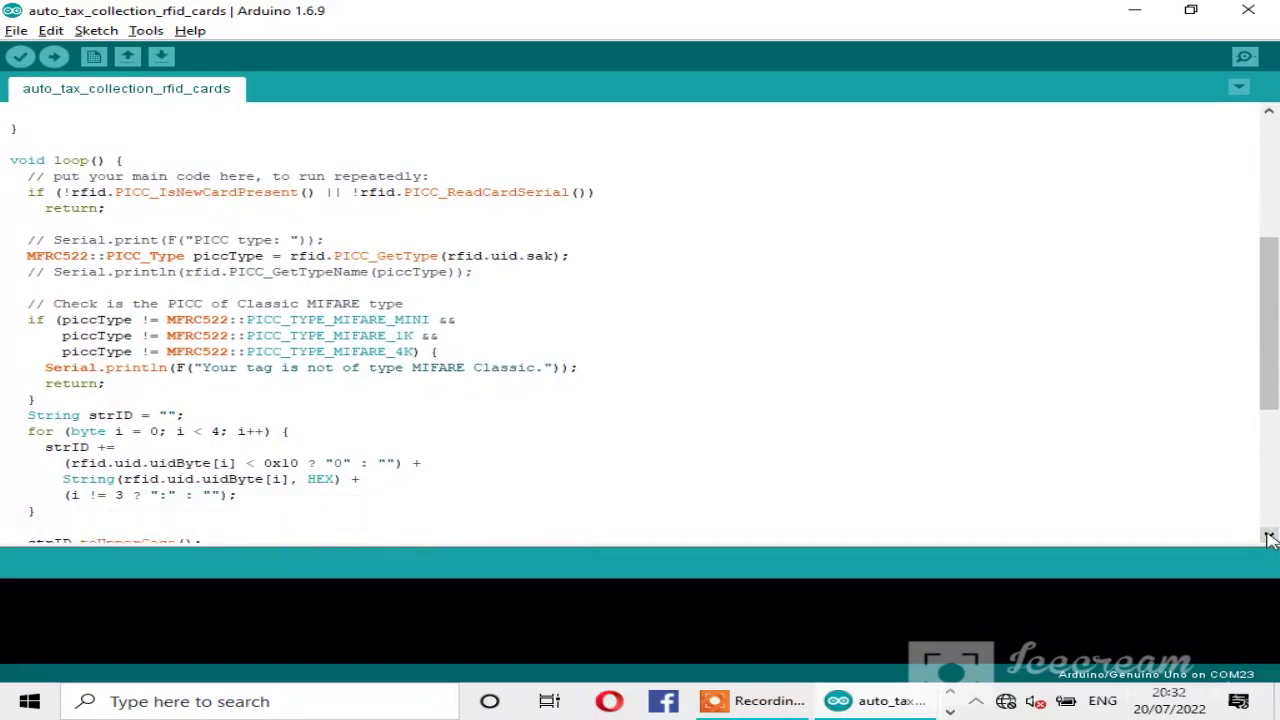
{"action": "left_click", "coordinate": [1268, 538]}
{"action": "left_click", "coordinate": [1268, 538]}
{"action": "left_click", "coordinate": [1268, 538]}
{"action": "left_click", "coordinate": [1268, 538]}
{"action": "left_click", "coordinate": [1268, 538]}
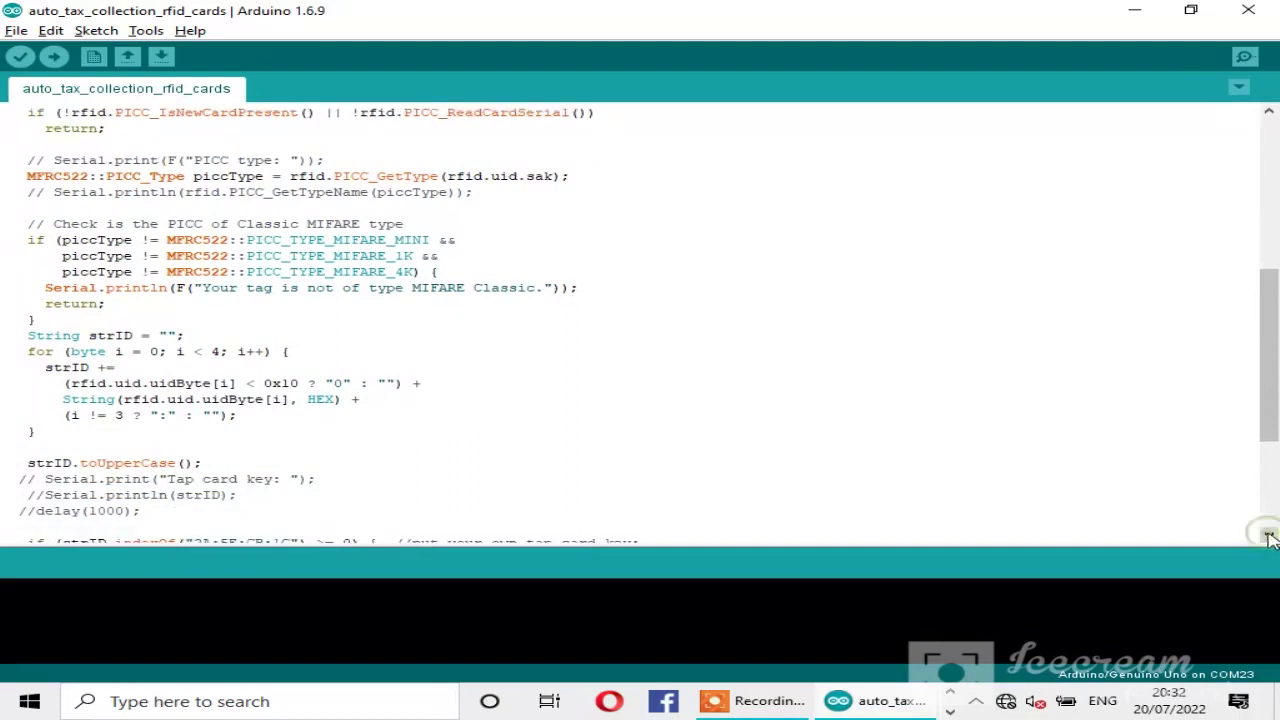
{"action": "left_click", "coordinate": [1268, 538]}
{"action": "left_click", "coordinate": [1268, 538]}
{"action": "left_click", "coordinate": [1268, 538]}
{"action": "left_click", "coordinate": [1268, 538]}
{"action": "left_click", "coordinate": [1268, 538]}
{"action": "left_click", "coordinate": [1268, 538]}
{"action": "left_click", "coordinate": [1268, 538]}
{"action": "left_click", "coordinate": [1268, 538]}
{"action": "left_click", "coordinate": [1268, 538]}
{"action": "left_click", "coordinate": [1268, 538]}
{"action": "left_click", "coordinate": [1268, 538]}
{"action": "left_click", "coordinate": [1268, 538]}
{"action": "left_click", "coordinate": [1268, 538]}
{"action": "left_click", "coordinate": [1268, 538]}
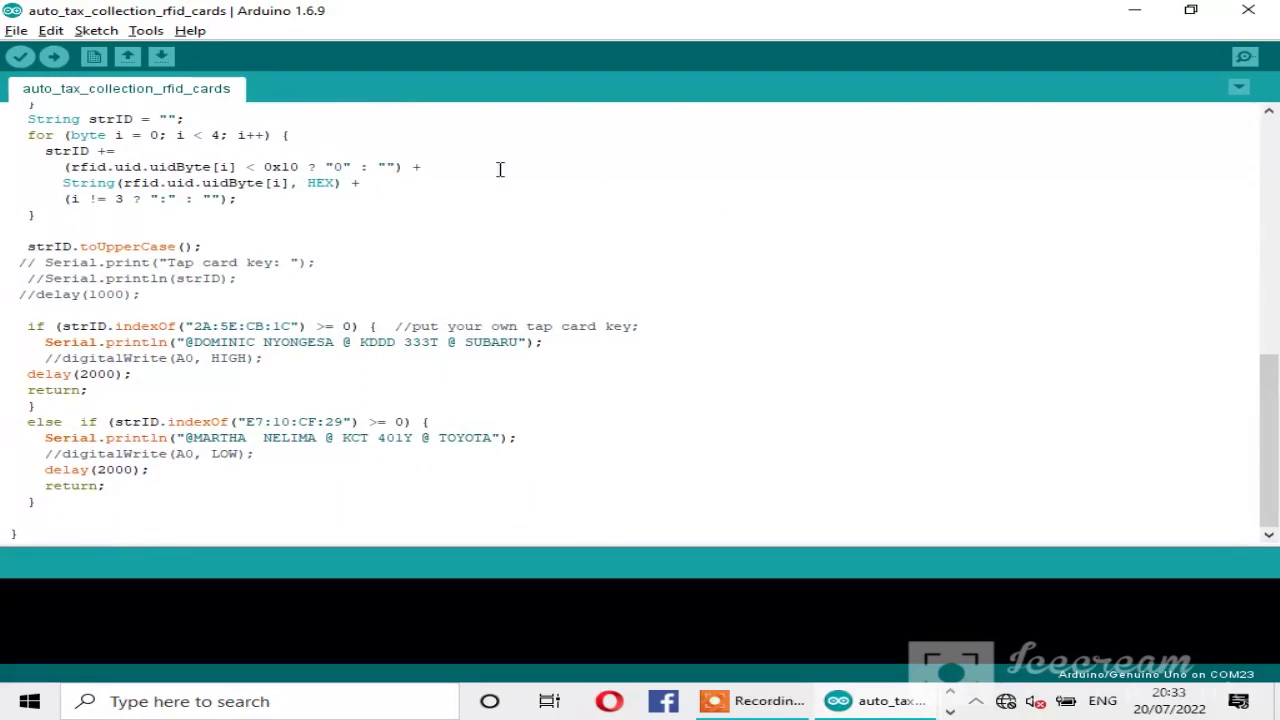
- Upload the auto_tax_collection_rfid_cards sketch to the Arduino Uno and dismiss the screen recorder's message
{"action": "left_click", "coordinate": [58, 58]}
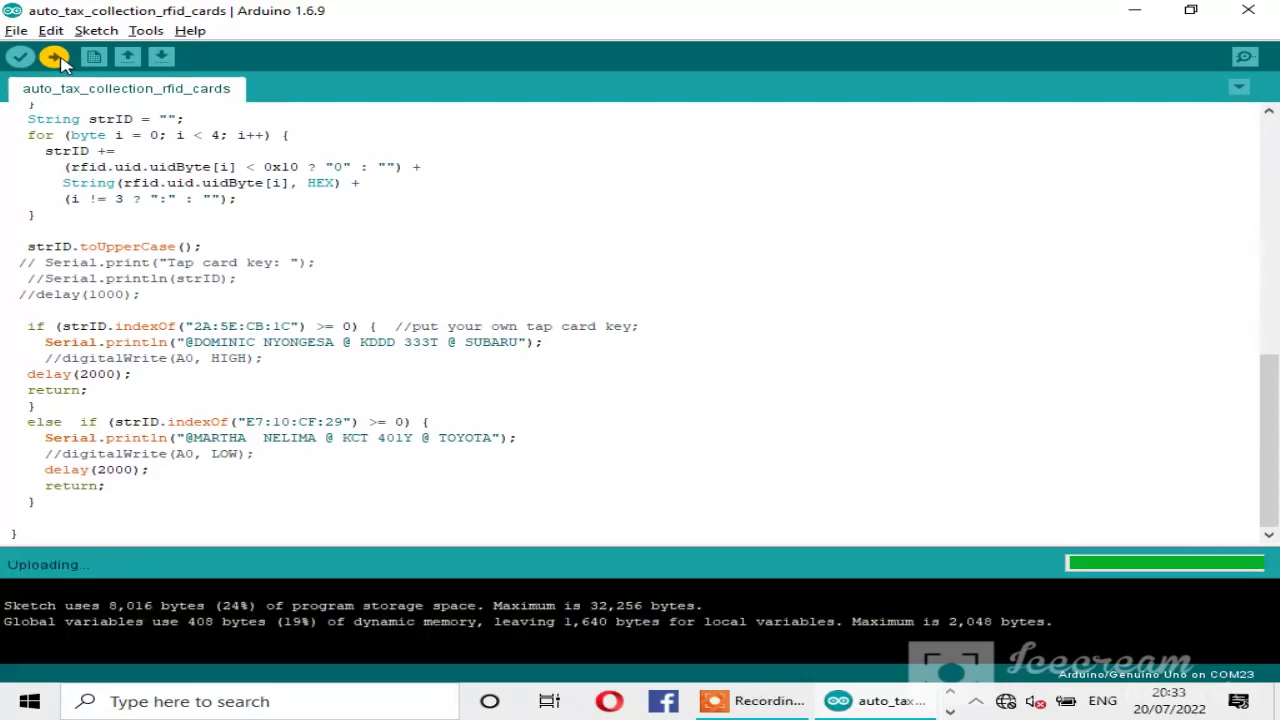
{"action": "key", "text": "F6"}
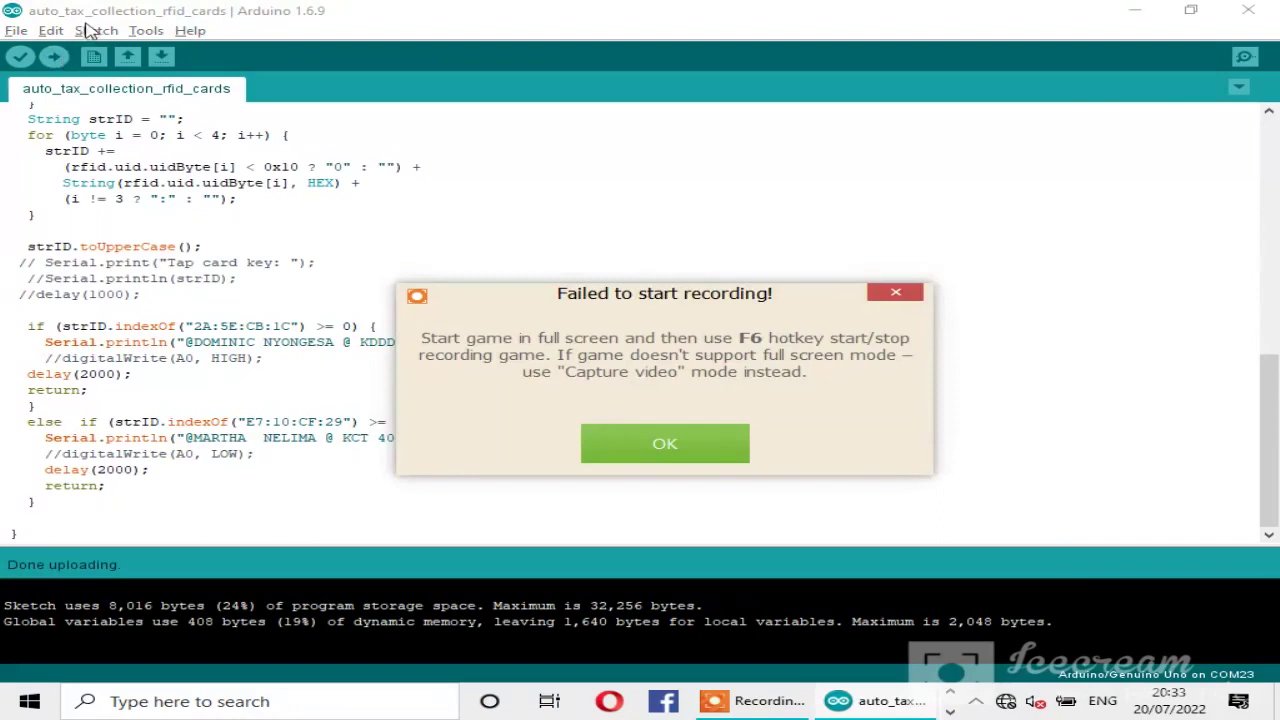
{"action": "left_click", "coordinate": [897, 296]}
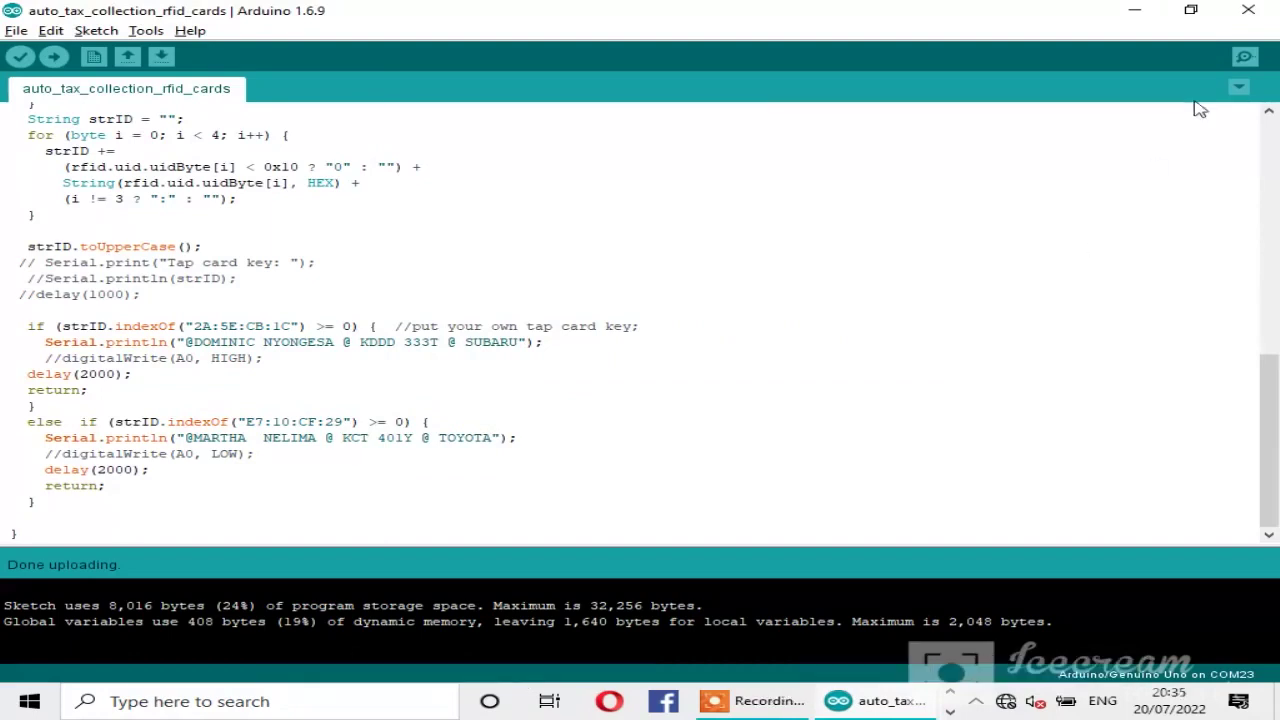
- Check the RFID card output in the serial monitor, and close both the monitor and the sketch window
{"action": "left_click", "coordinate": [1245, 57]}
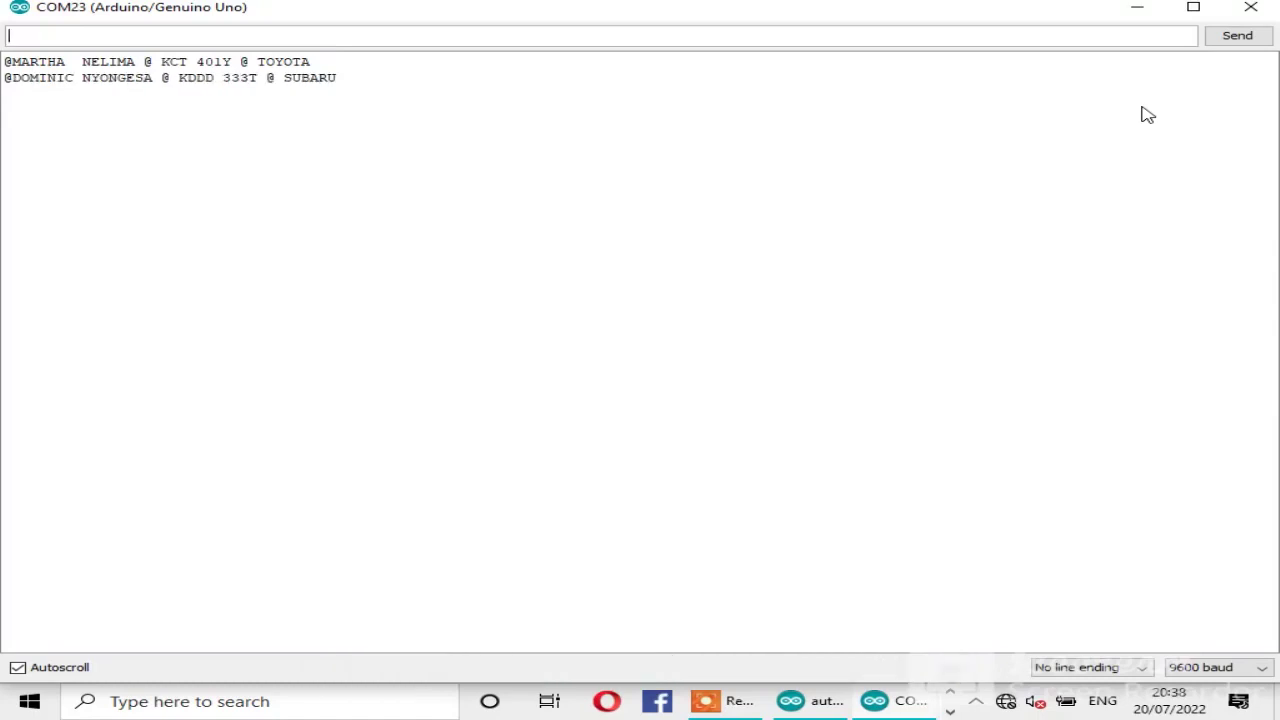
{"action": "left_click", "coordinate": [1251, 8]}
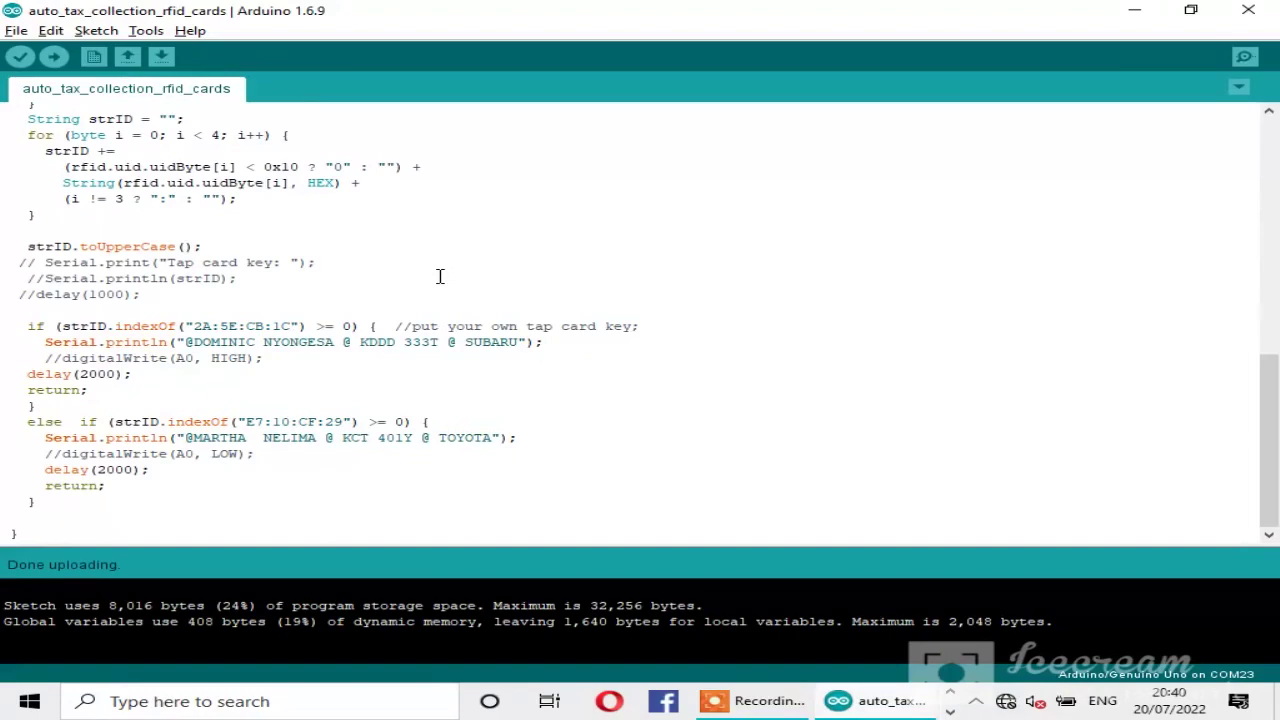
{"action": "left_click", "coordinate": [1228, 9]}
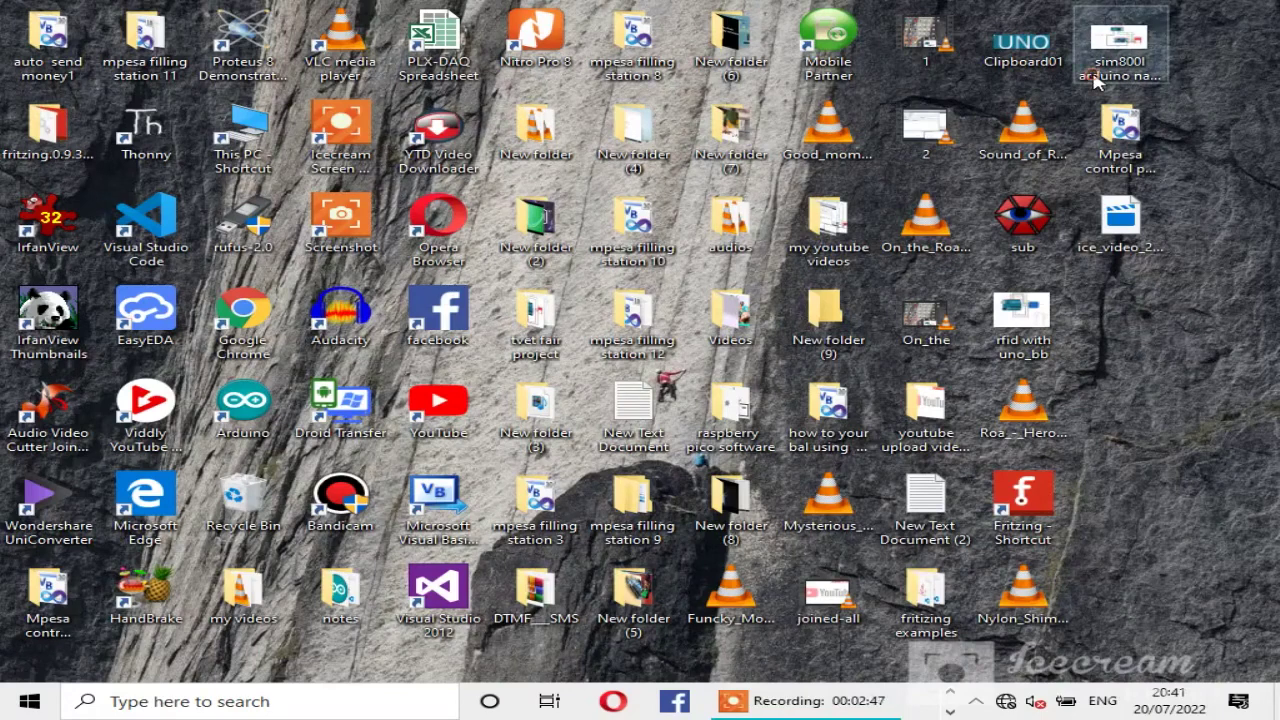
- View the sim800l arduino nano circuit image from the desktop in IrfanView and close it
{"action": "right_click", "coordinate": [1097, 80]}
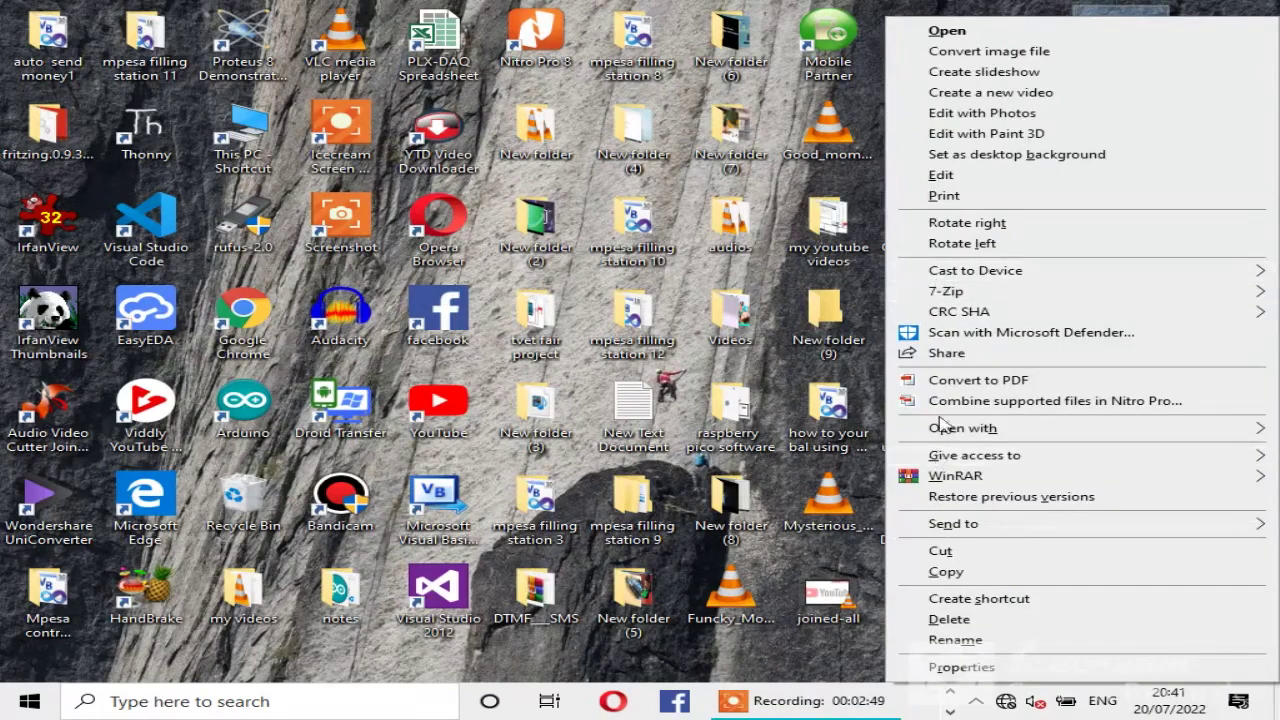
{"action": "mouse_move", "coordinate": [945, 427]}
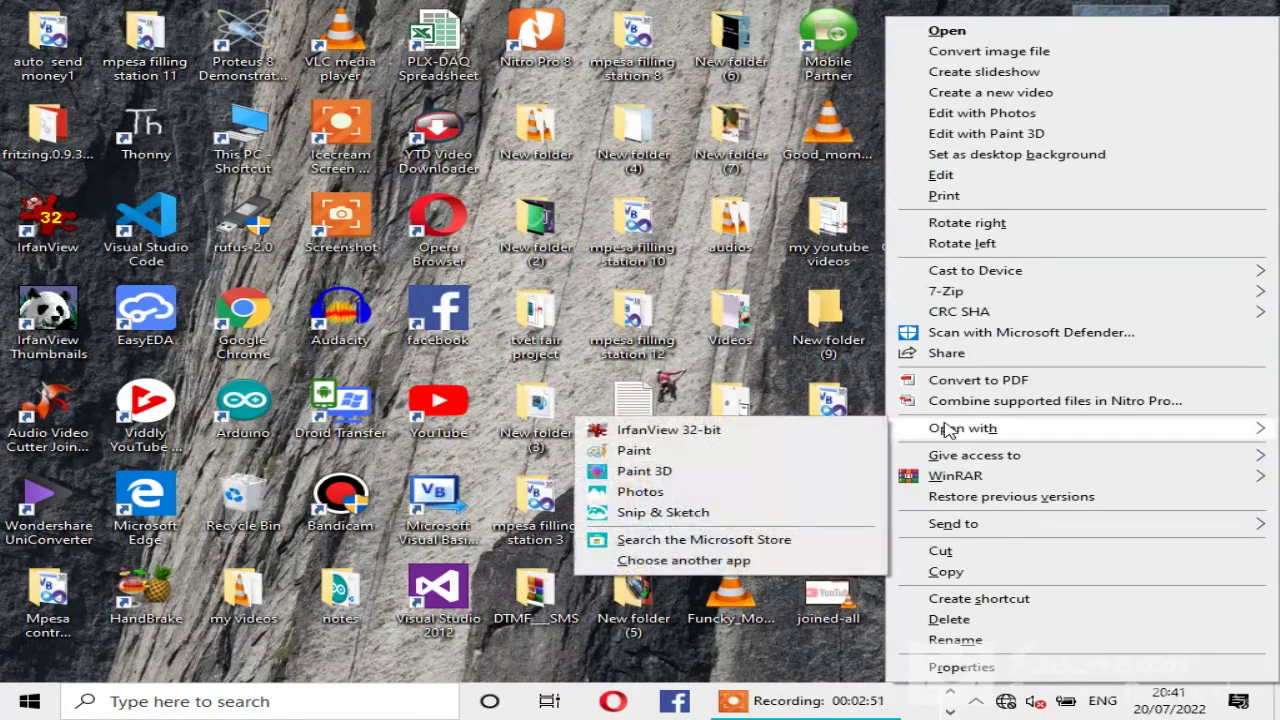
{"action": "left_click", "coordinate": [762, 431]}
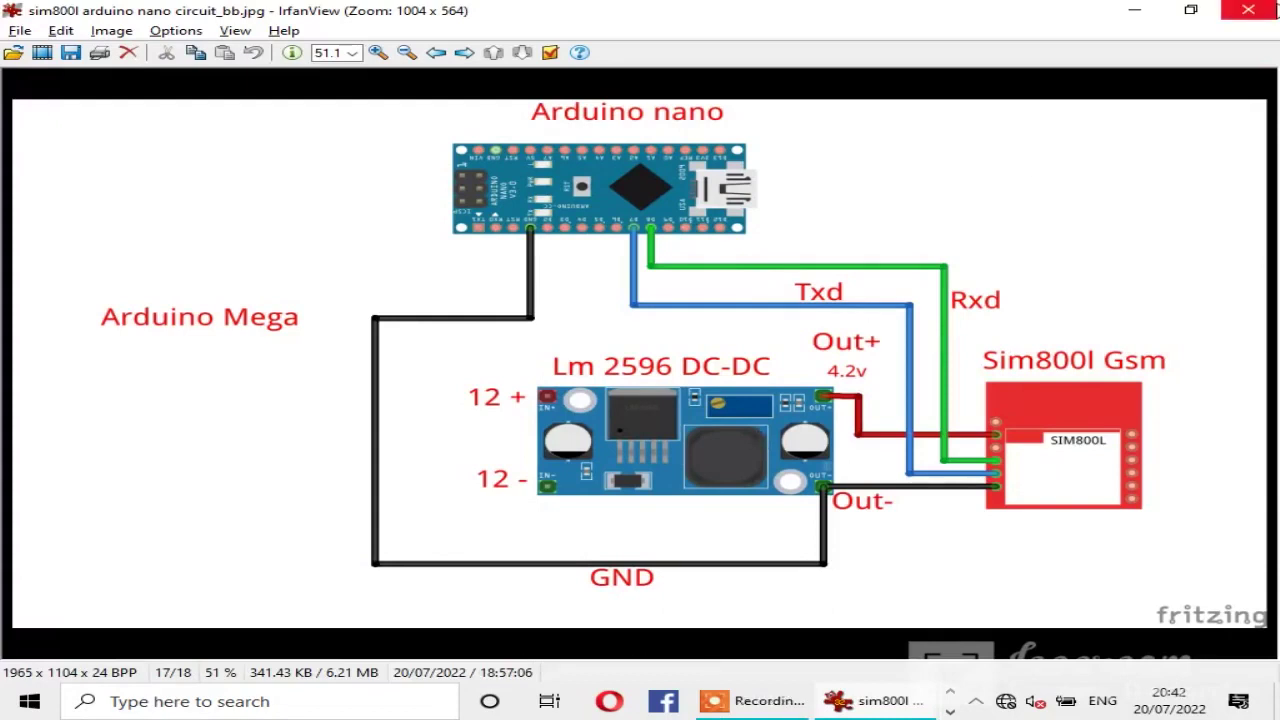
{"action": "left_click", "coordinate": [1248, 10]}
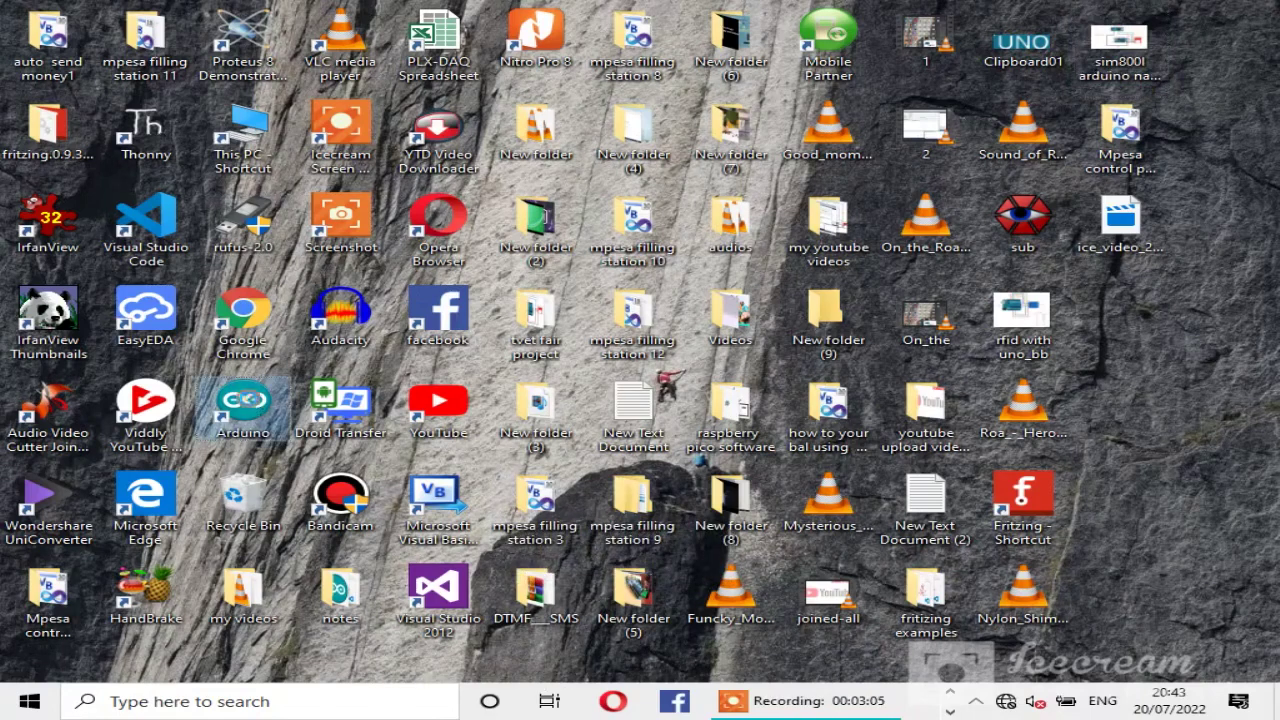
- Open the recent sketch sim800L_serial in the Arduino IDE as the only, maximized window, closing the auto_tax_collection_rfid_cards sketch
{"action": "right_click", "coordinate": [252, 402]}
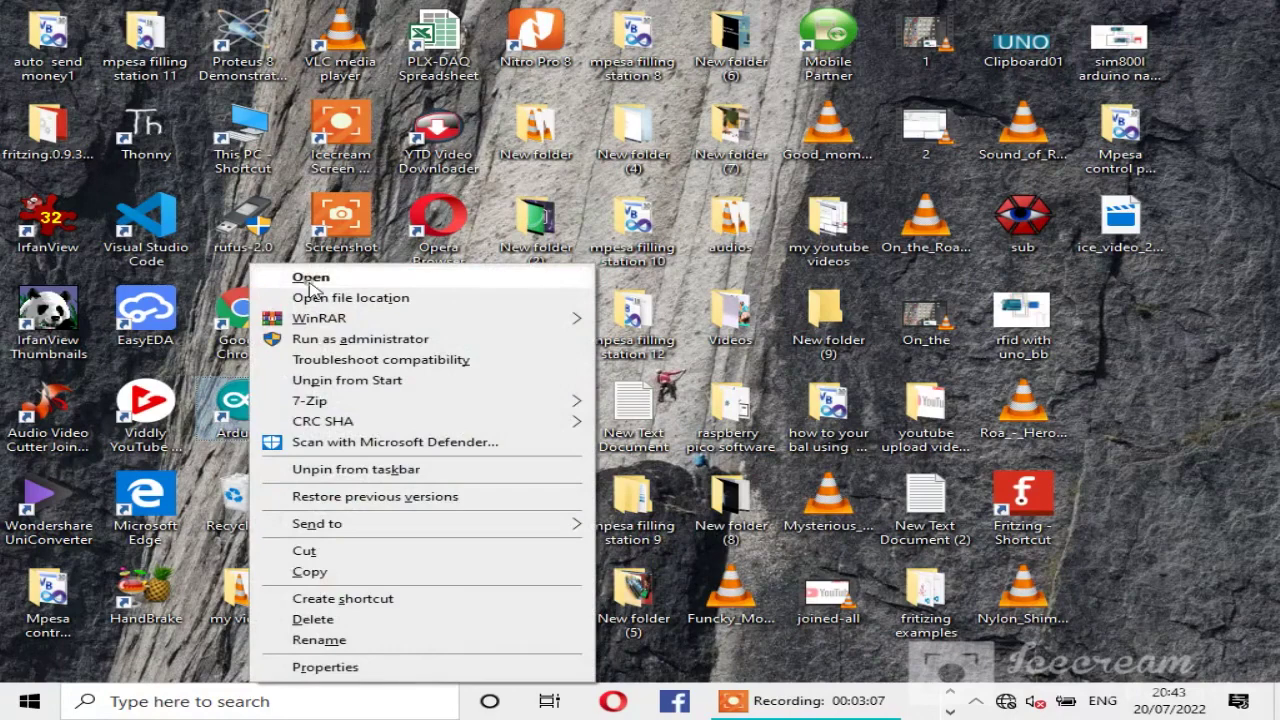
{"action": "left_click", "coordinate": [311, 284]}
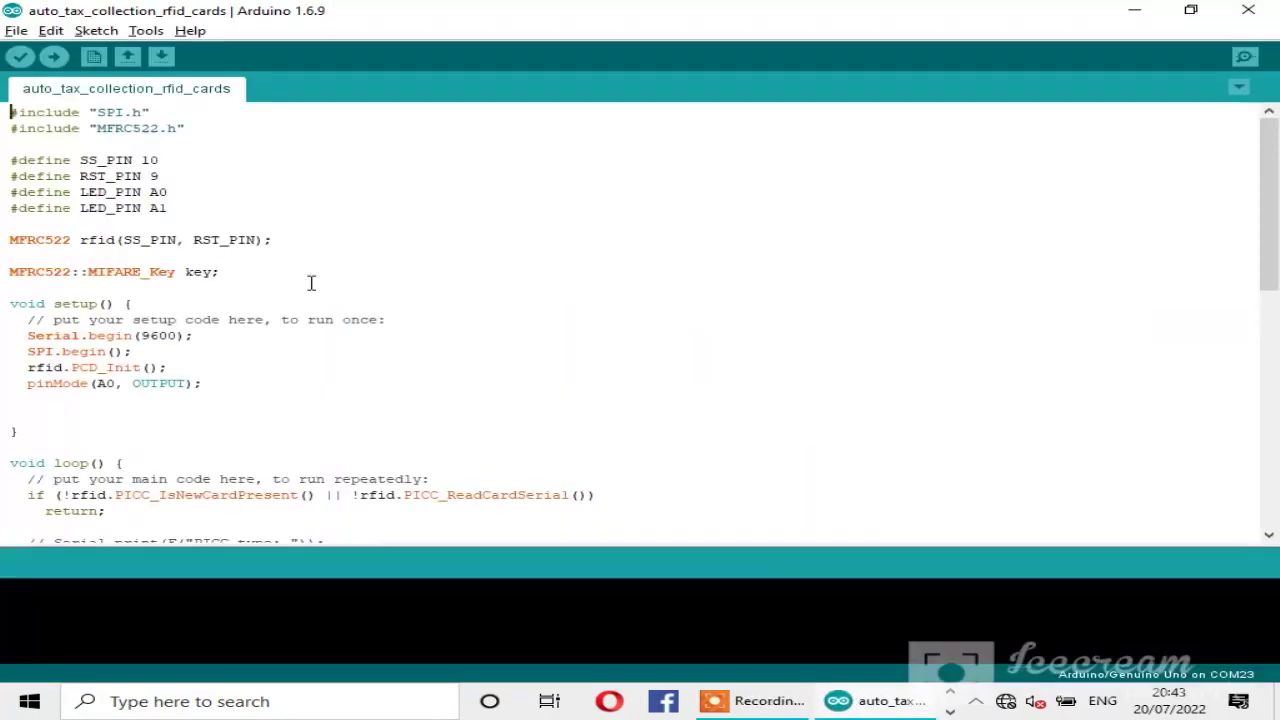
{"action": "left_click", "coordinate": [14, 31]}
{"action": "mouse_move", "coordinate": [57, 120]}
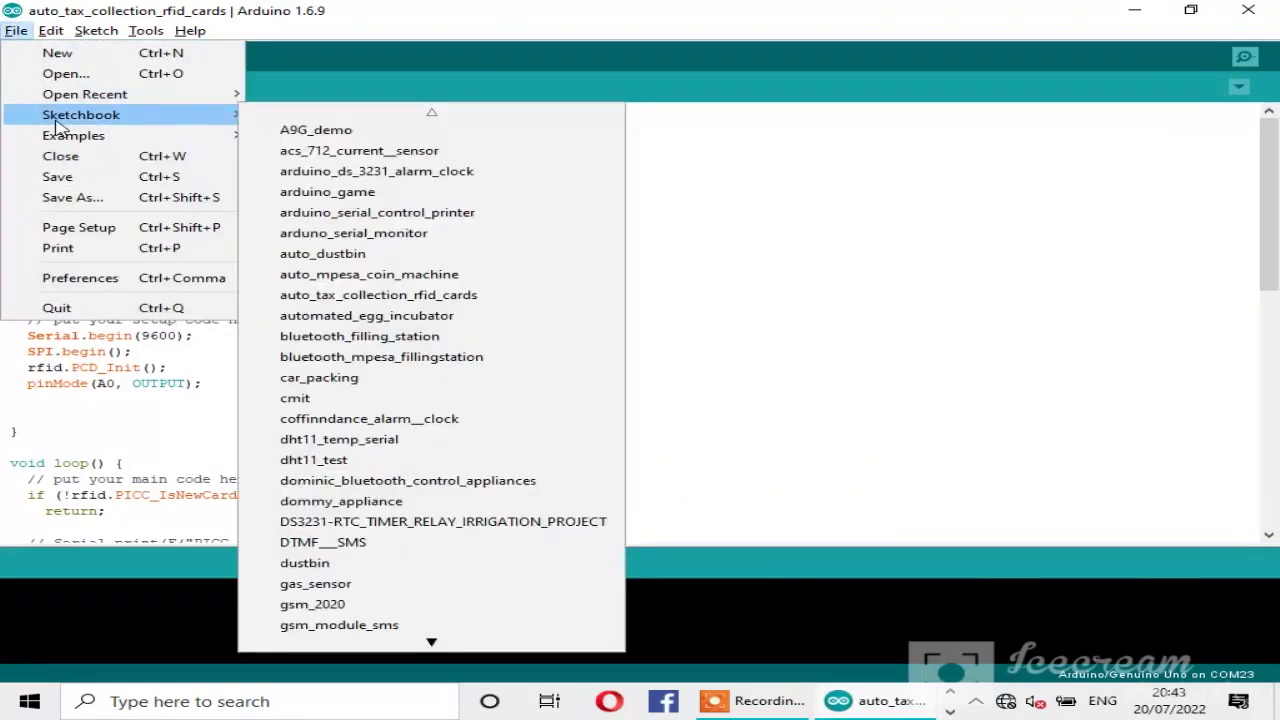
{"action": "mouse_move", "coordinate": [218, 101]}
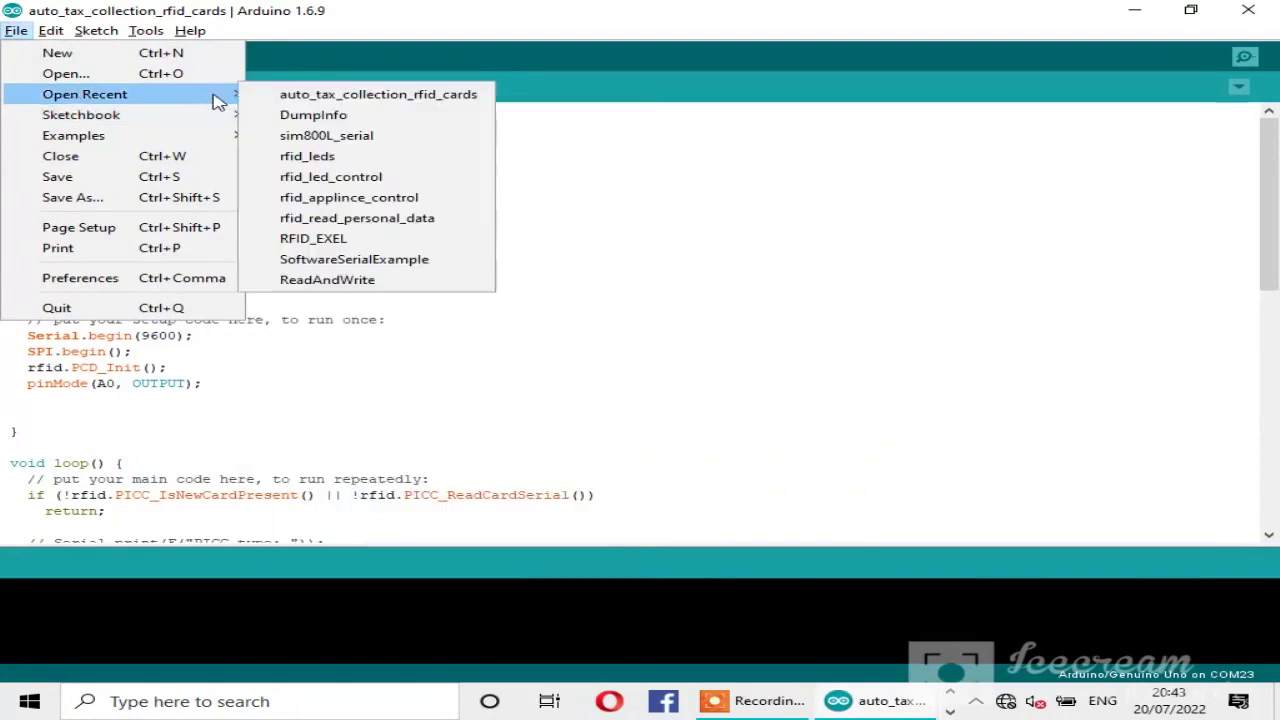
{"action": "left_click", "coordinate": [302, 133]}
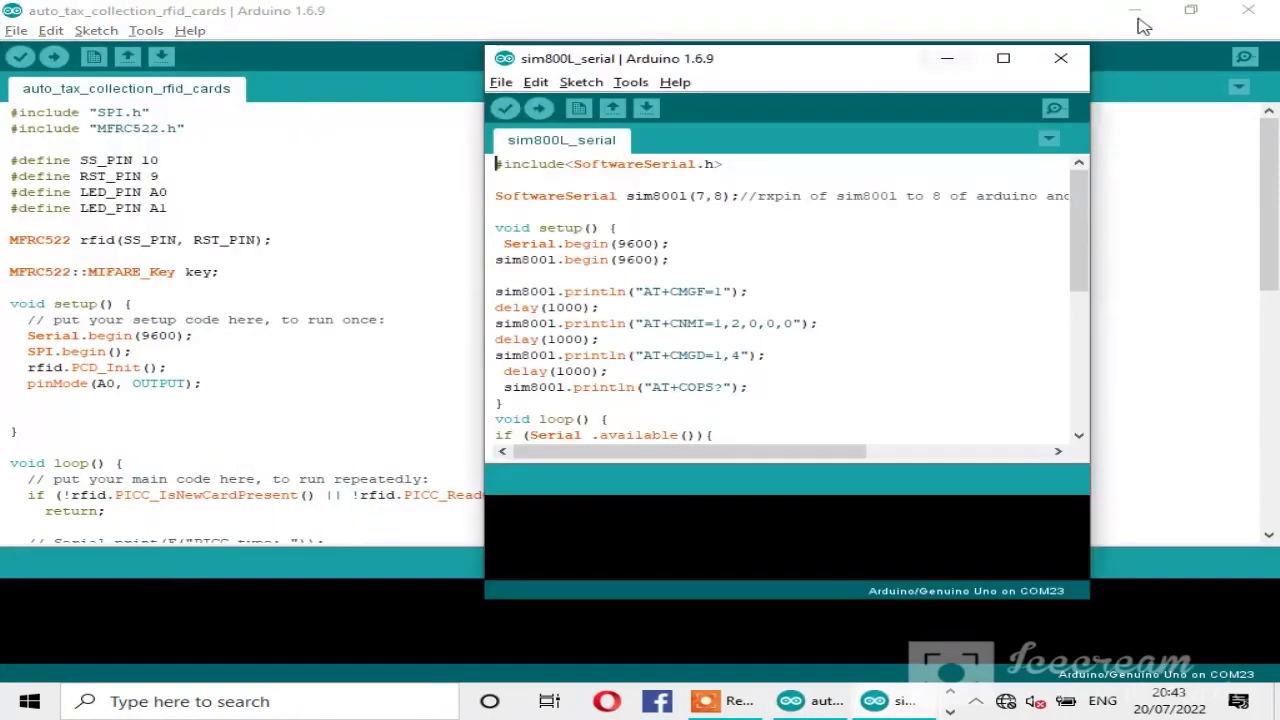
{"action": "left_click", "coordinate": [1248, 10]}
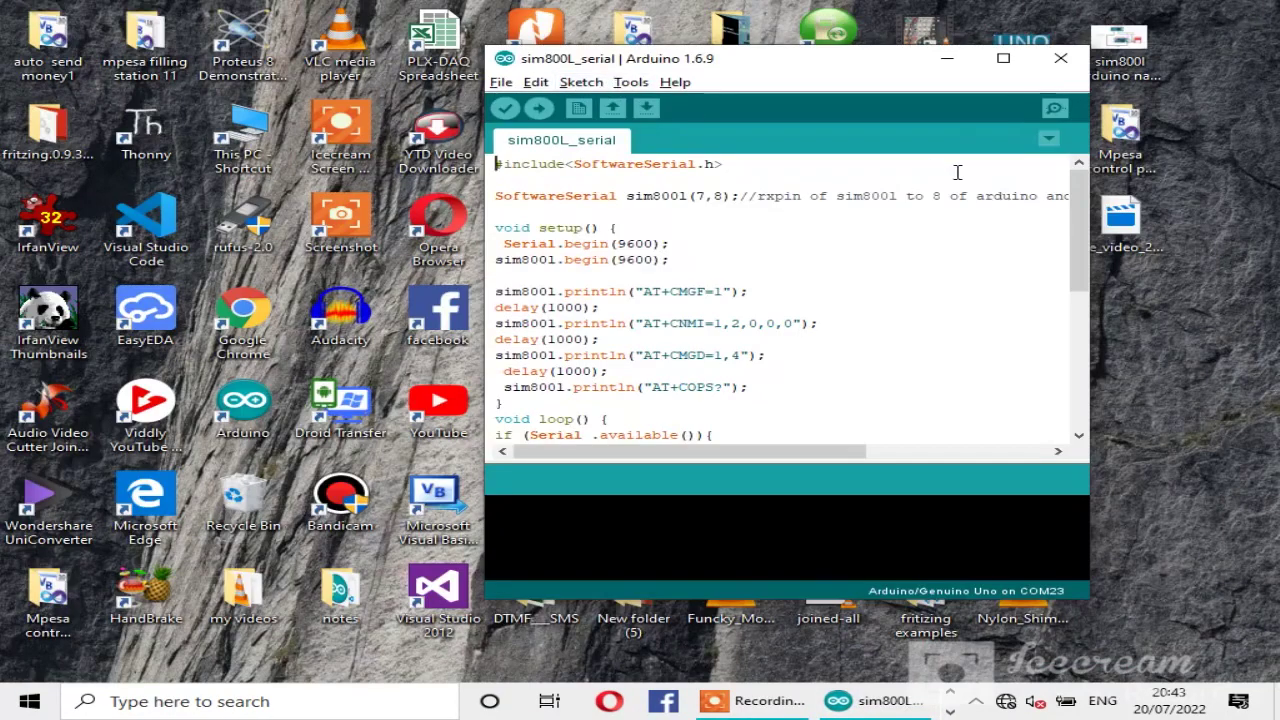
{"action": "left_click", "coordinate": [1003, 58]}
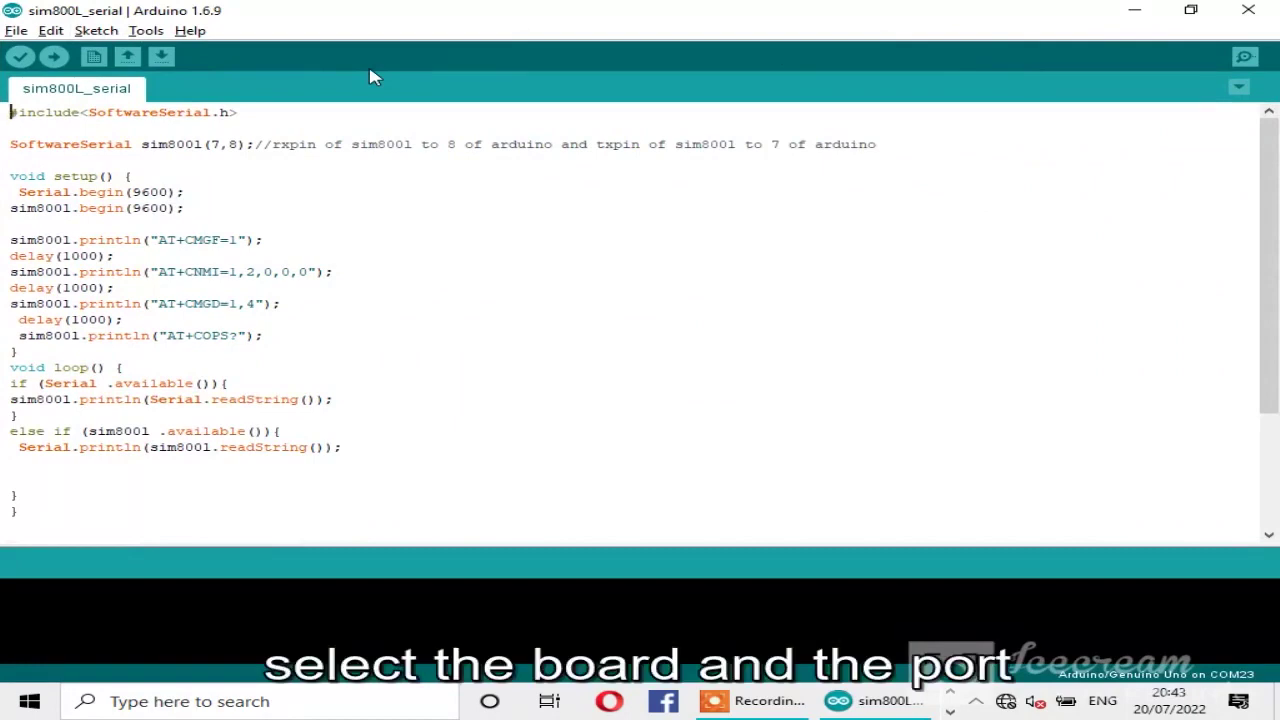
- Set the port to COM8 and the board to Arduino Nano, and upload the sim800L_serial sketch
{"action": "left_click", "coordinate": [145, 31]}
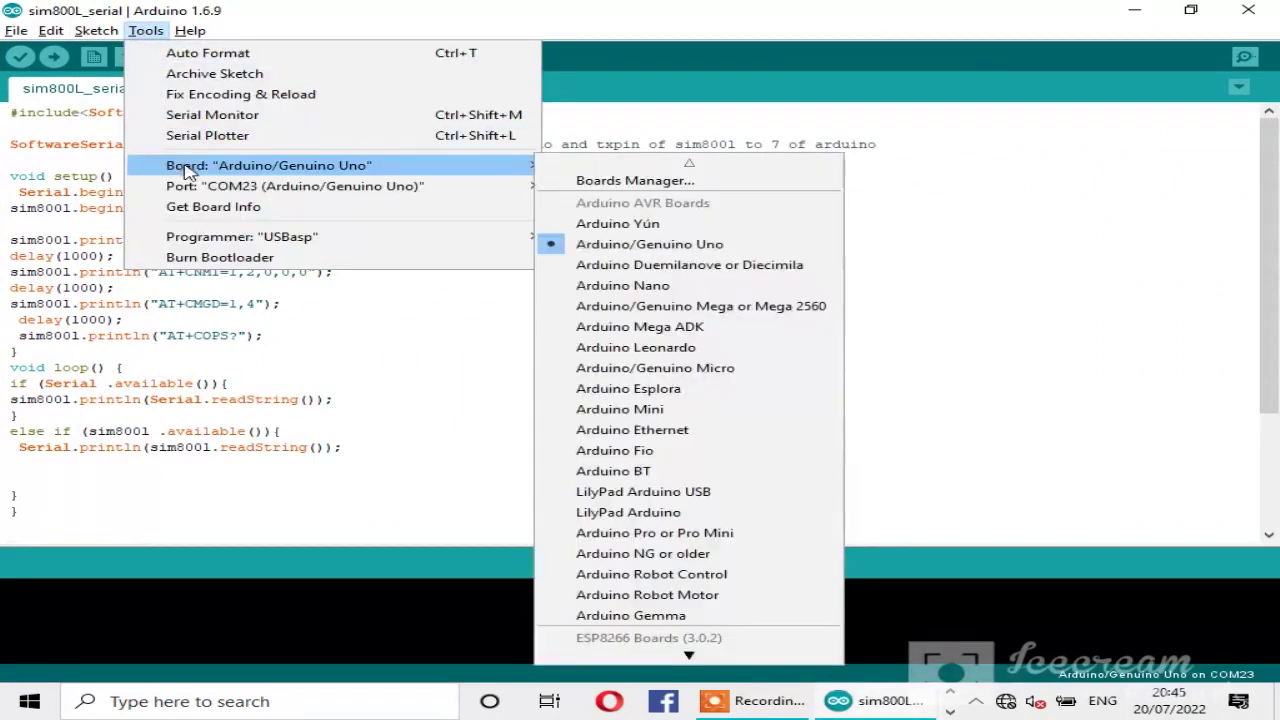
{"action": "mouse_move", "coordinate": [240, 188]}
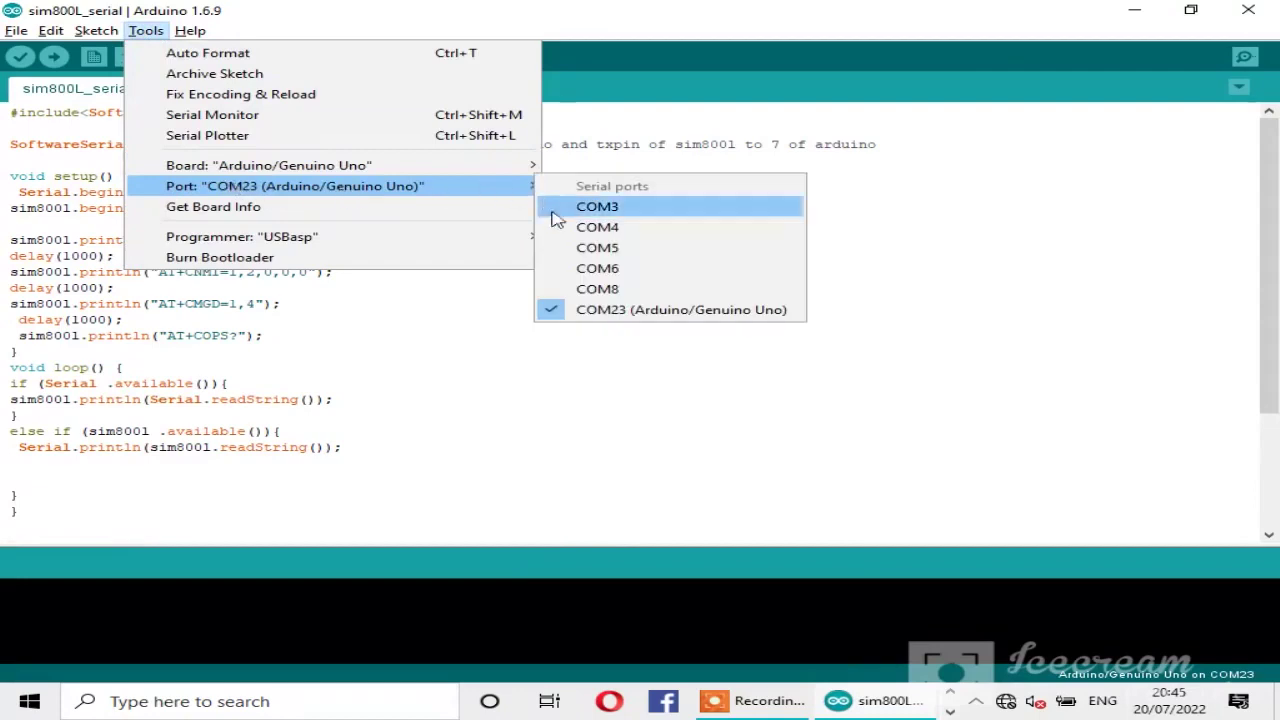
{"action": "left_click", "coordinate": [590, 290]}
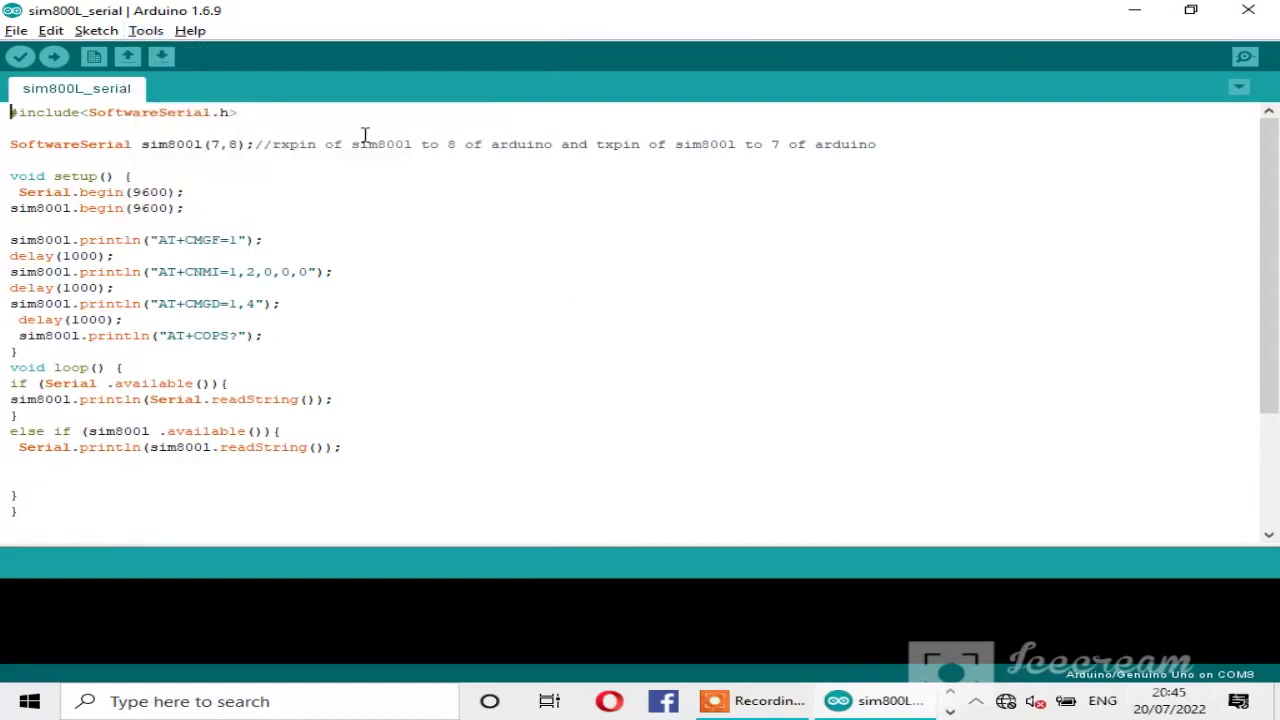
{"action": "left_click", "coordinate": [150, 32]}
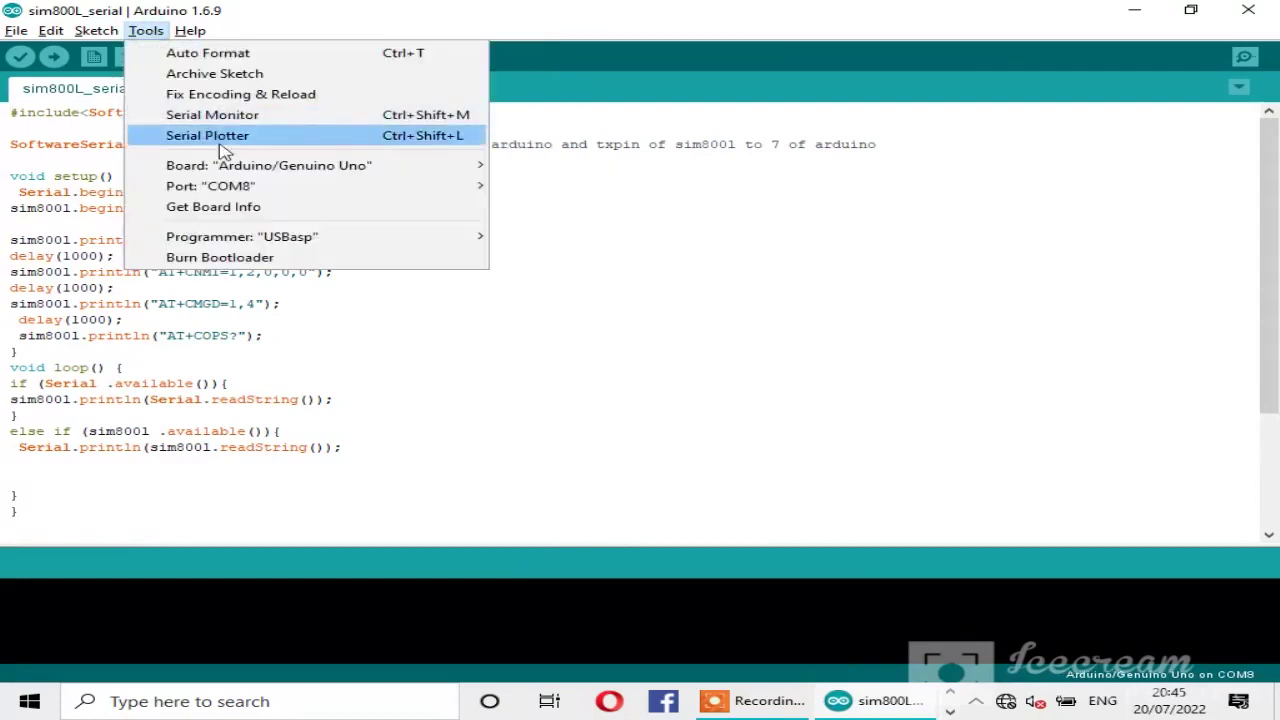
{"action": "mouse_move", "coordinate": [272, 166]}
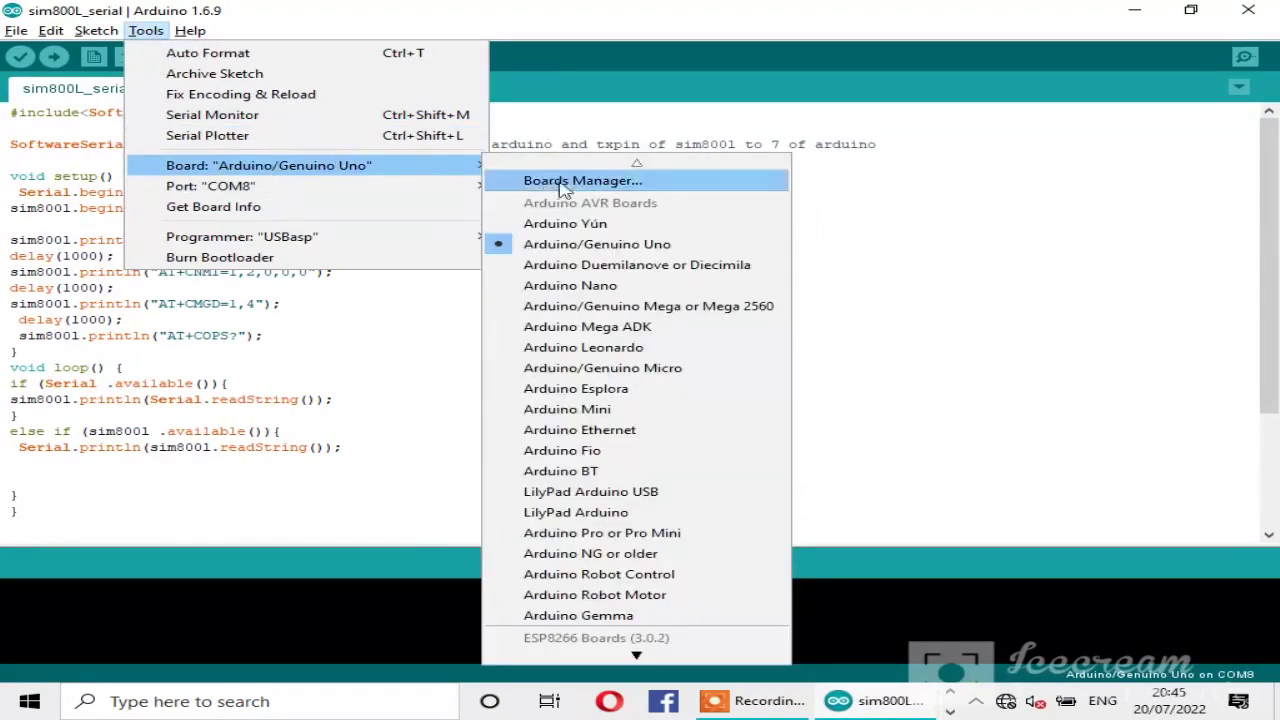
{"action": "left_click", "coordinate": [600, 285]}
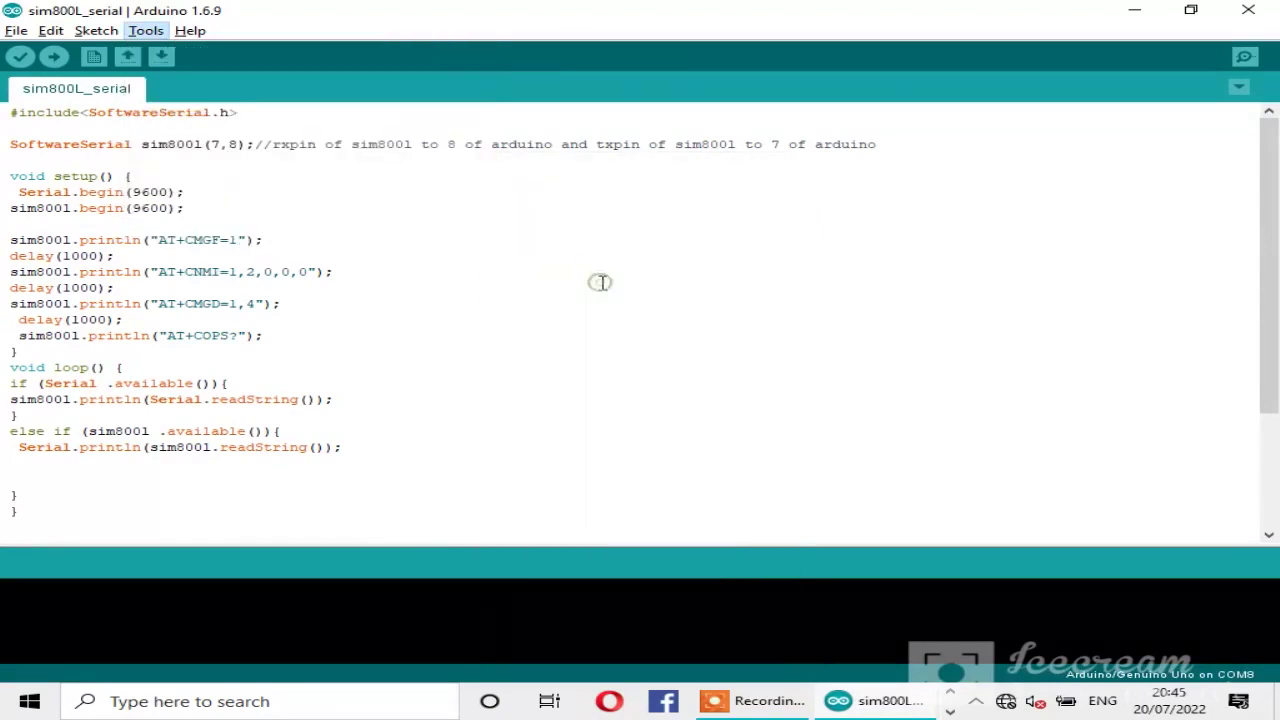
{"action": "left_click", "coordinate": [58, 58]}
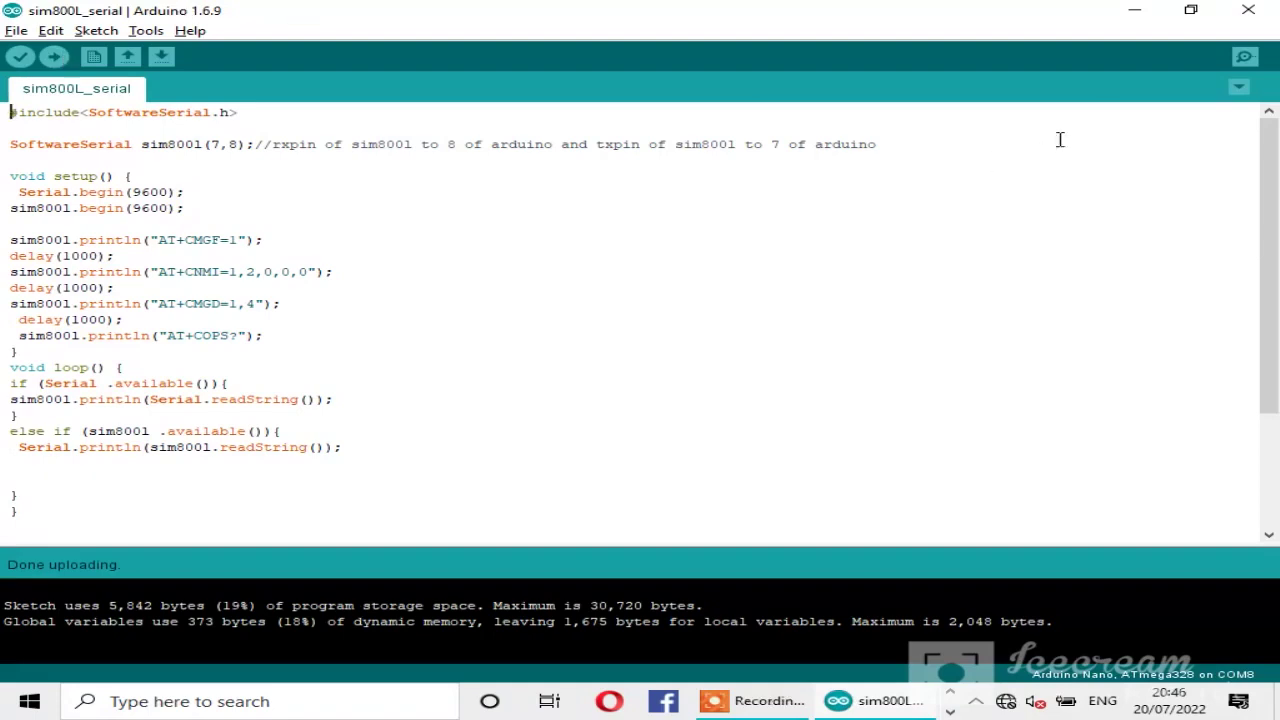
- Check the SIM800L module's output in the serial monitor, and close both the monitor and the sim800L_serial sketch
{"action": "left_click", "coordinate": [1245, 57]}
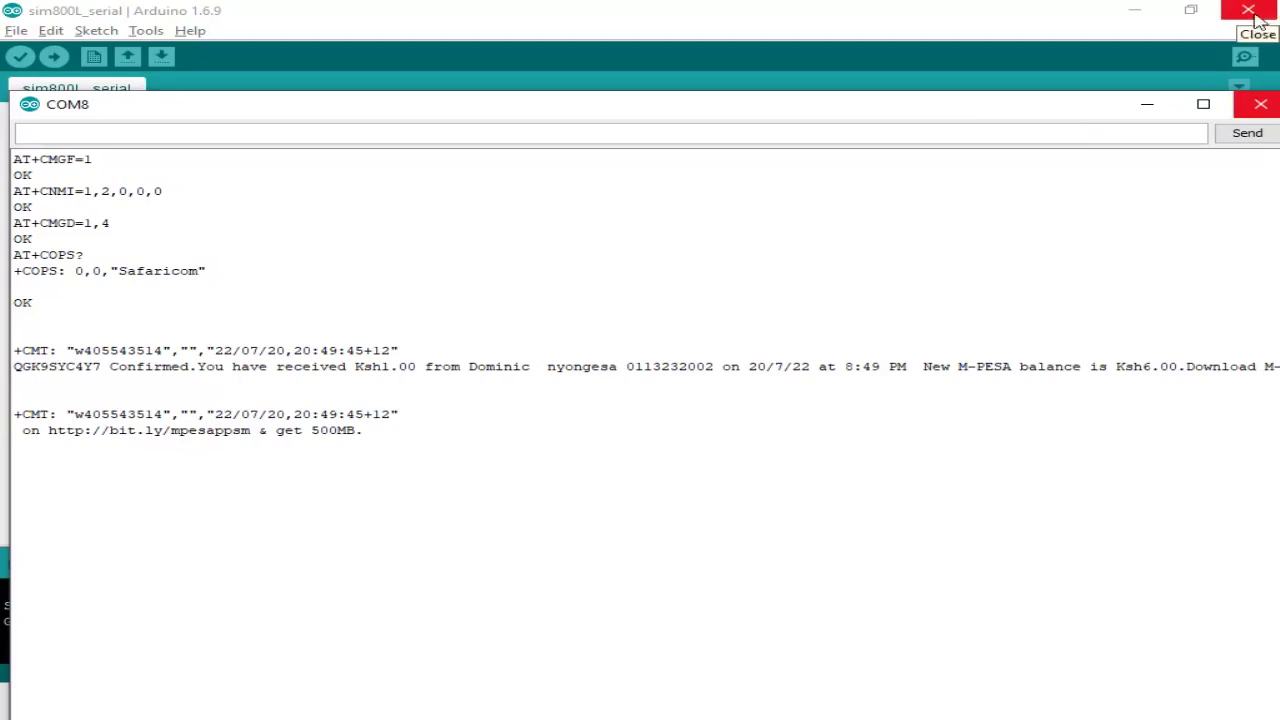
{"action": "left_click", "coordinate": [1262, 105]}
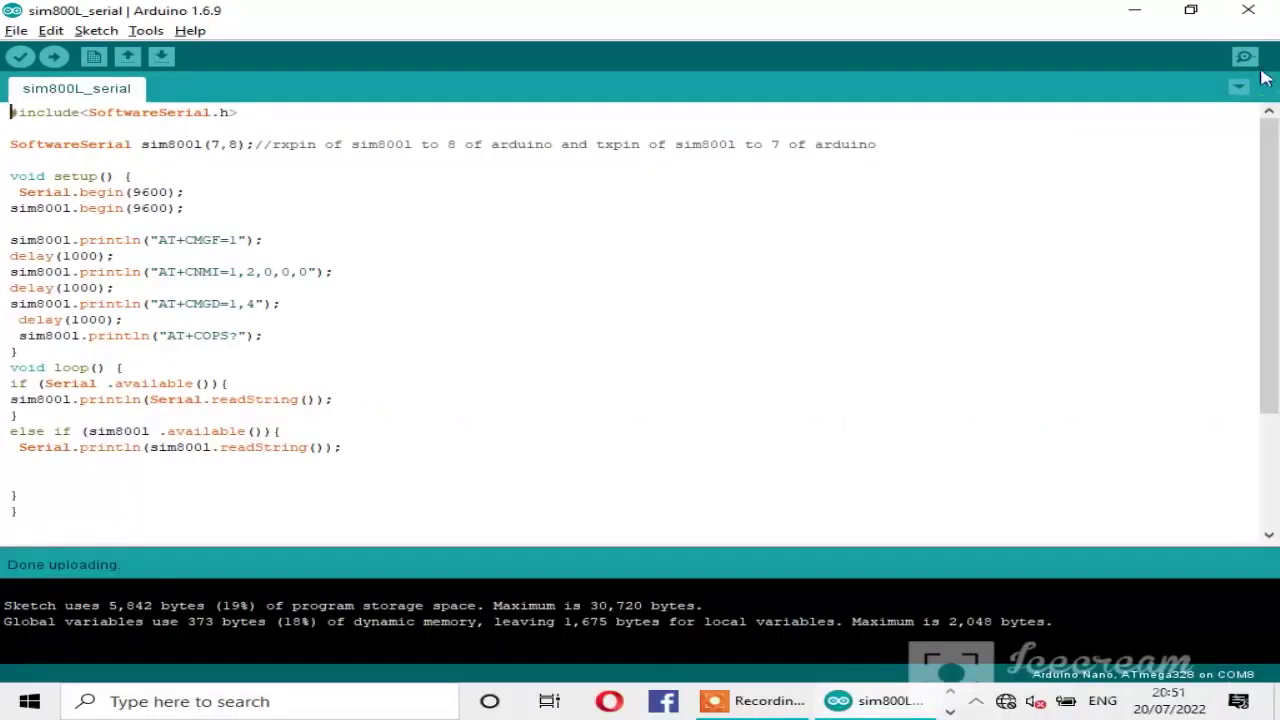
{"action": "left_click", "coordinate": [1262, 10]}
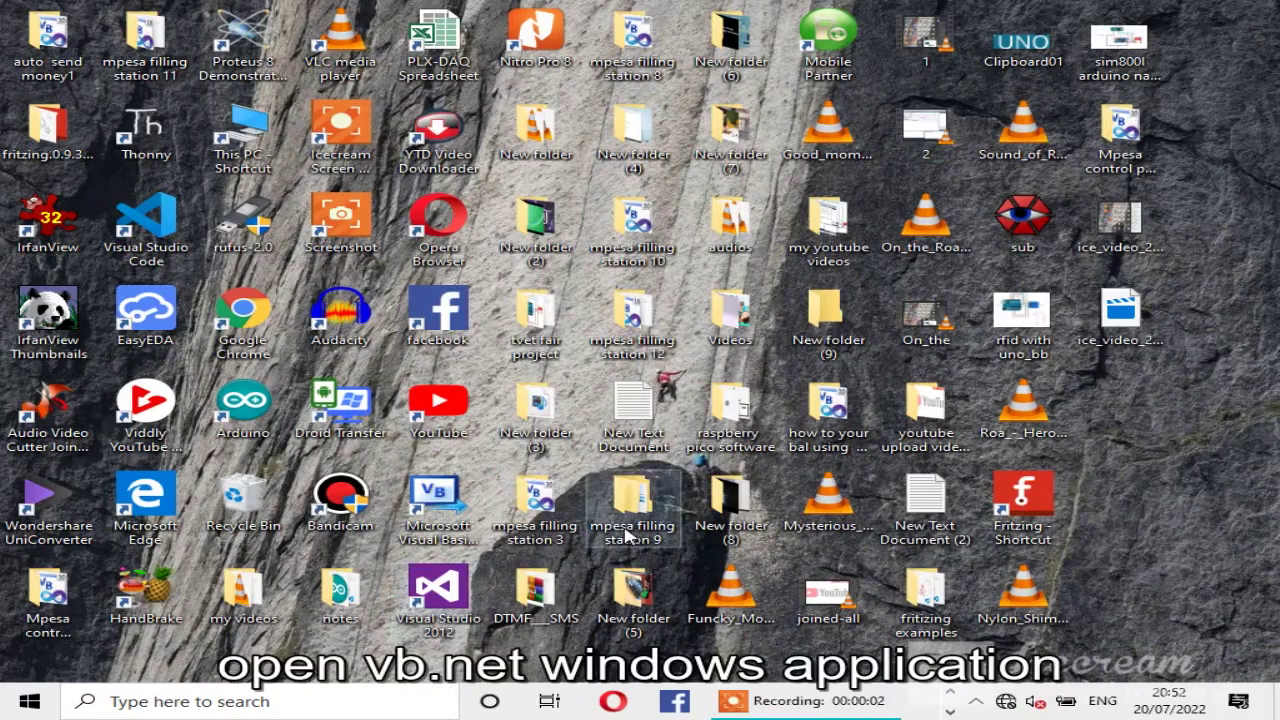
- Open the Mpesa control printer project from the desktop's Mpesa control printer and tax folder in Visual Basic 2010 Express, and close the folder
{"action": "right_click", "coordinate": [1125, 150]}
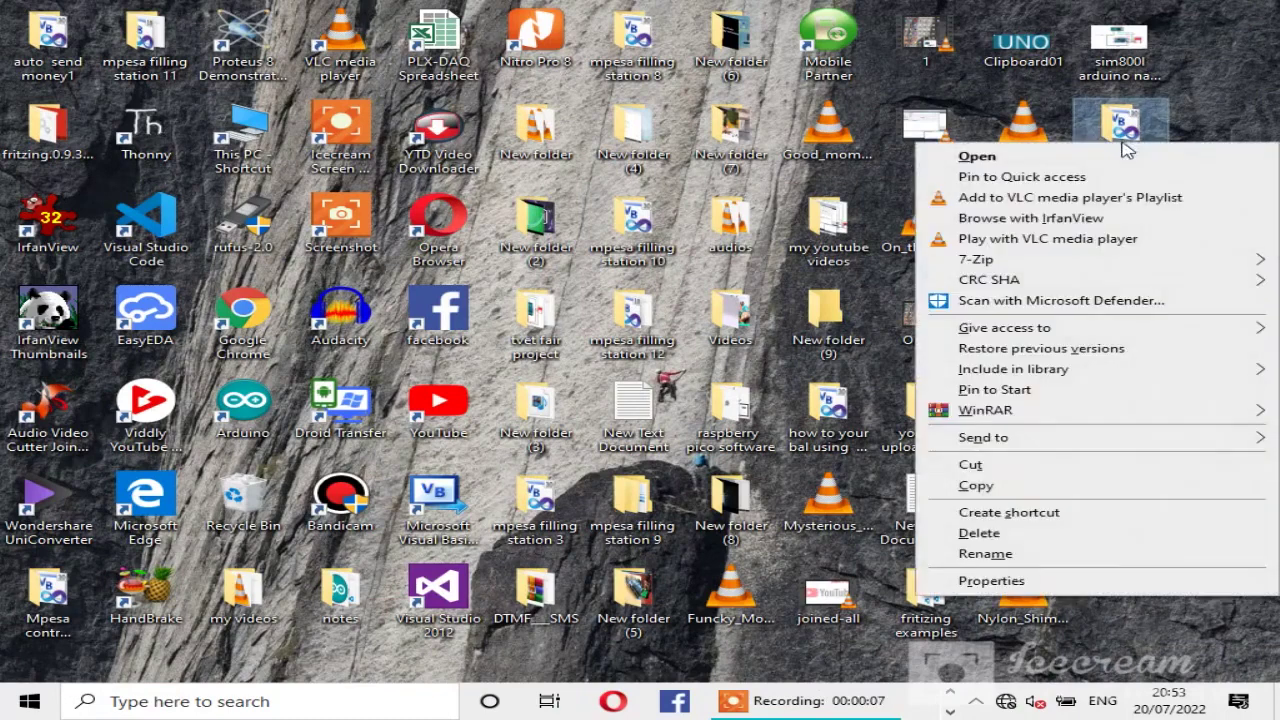
{"action": "left_click", "coordinate": [1036, 156]}
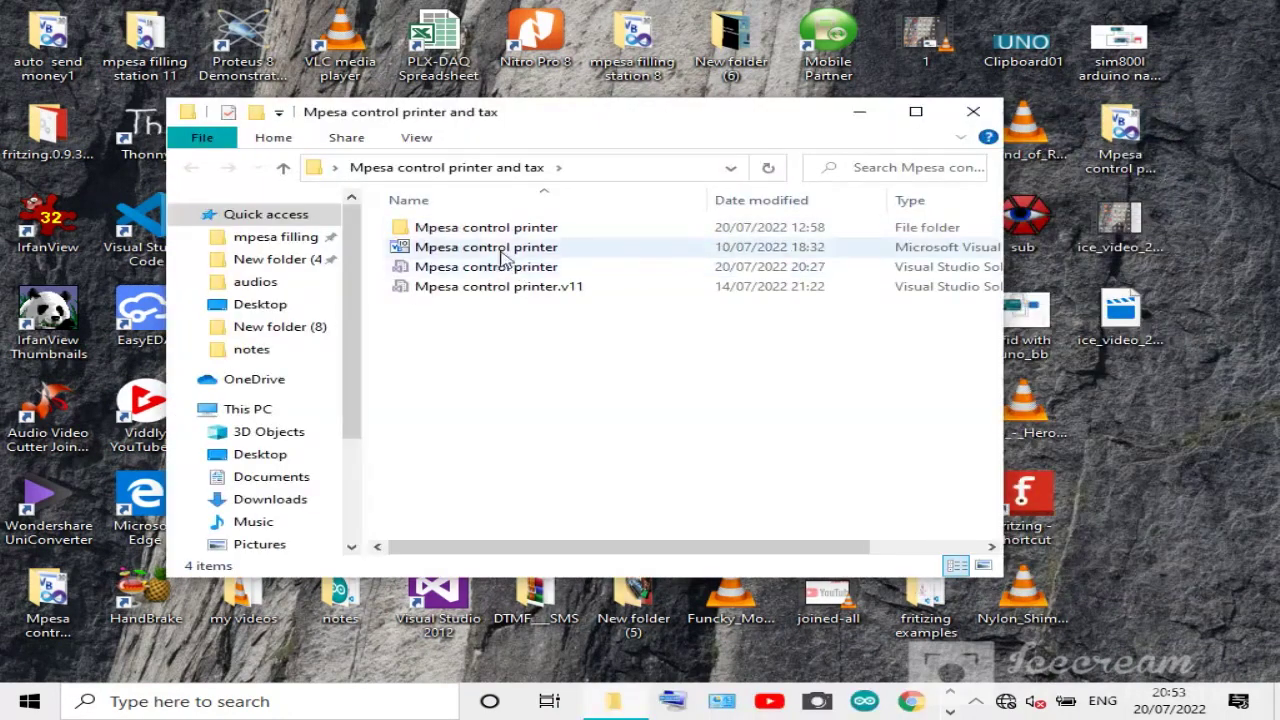
{"action": "left_click", "coordinate": [503, 248]}
{"action": "right_click", "coordinate": [503, 249]}
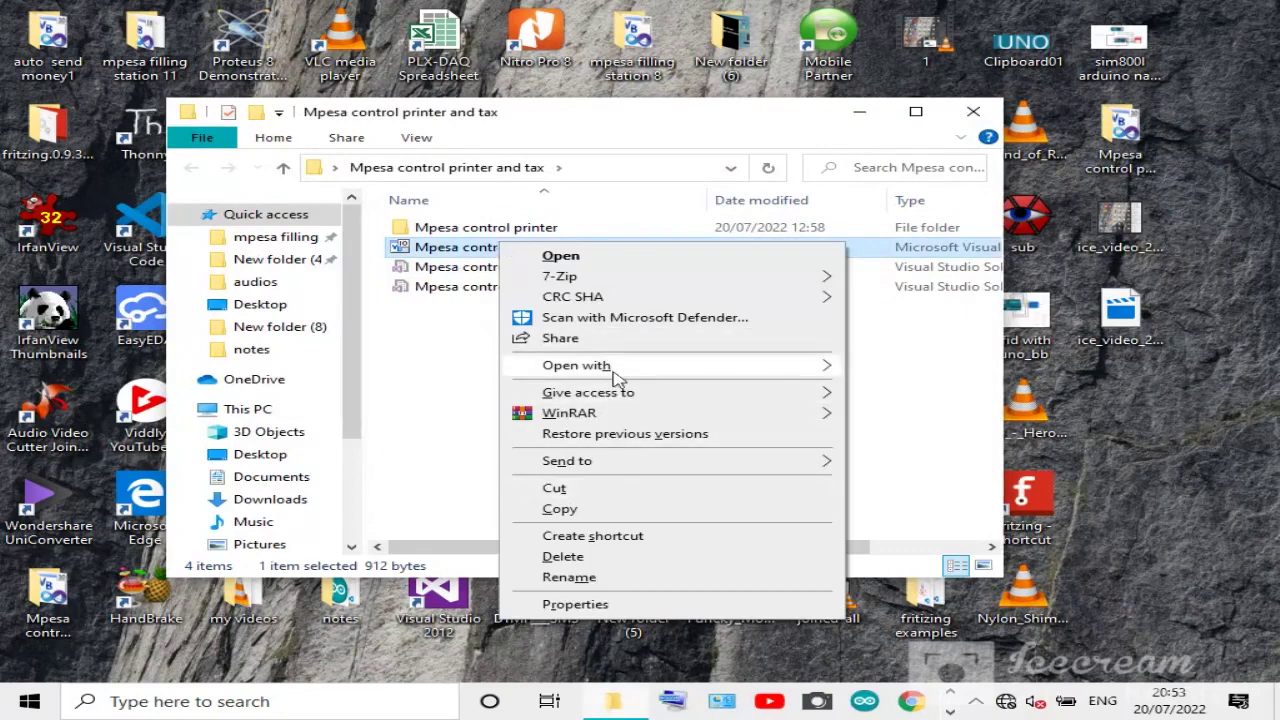
{"action": "mouse_move", "coordinate": [613, 375]}
{"action": "left_click", "coordinate": [864, 368]}
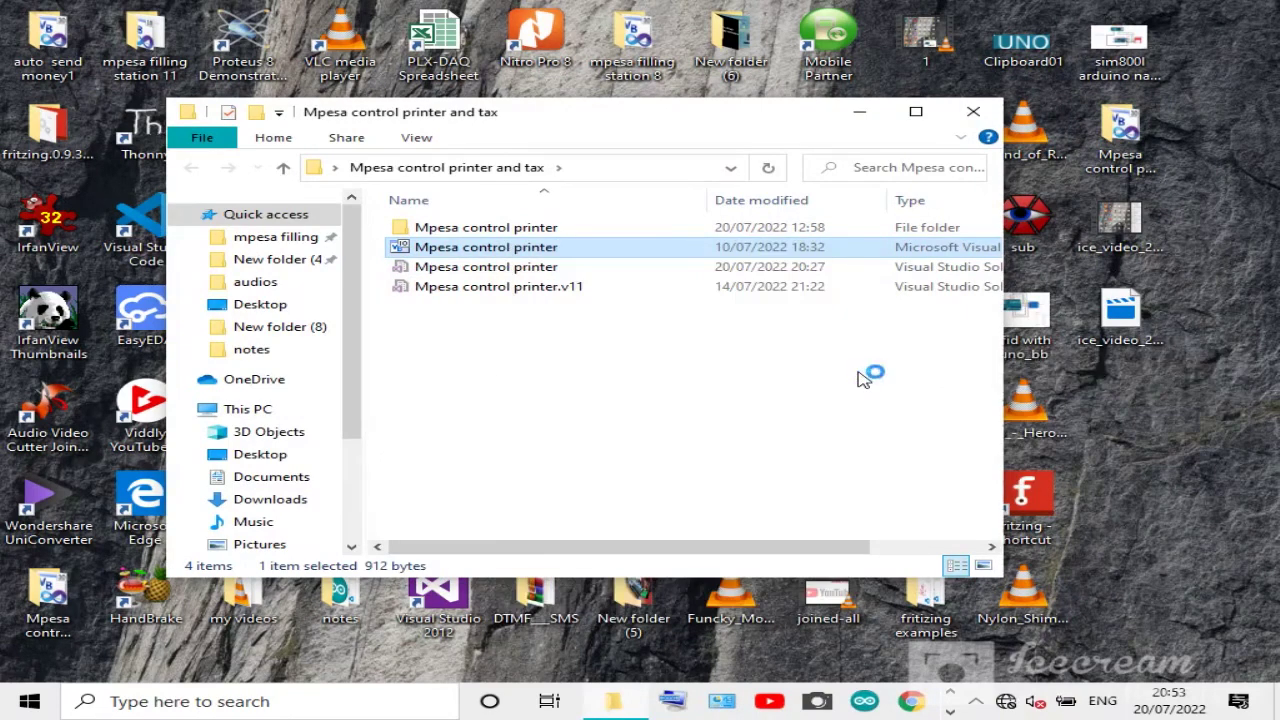
{"action": "left_click", "coordinate": [976, 113]}
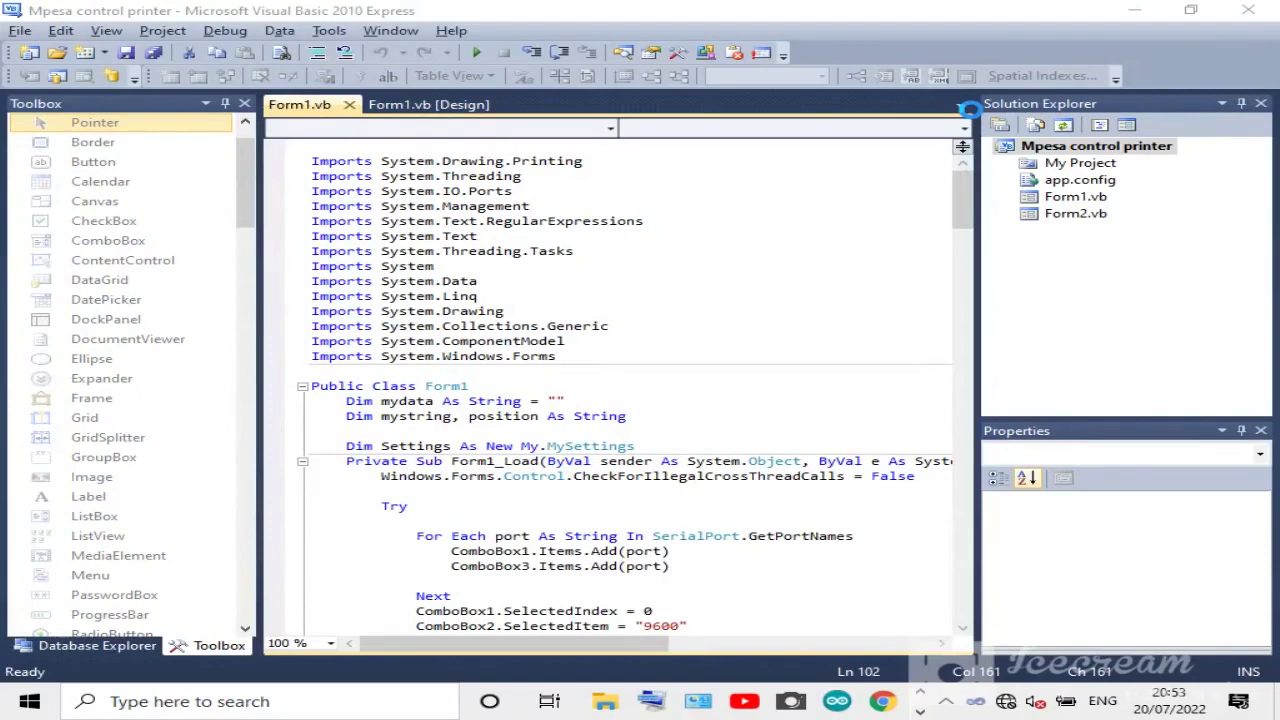
- Run the Mpesa control printer project and connect the first Arduino board with Com Port1 set to COM8
{"action": "left_click", "coordinate": [478, 54]}
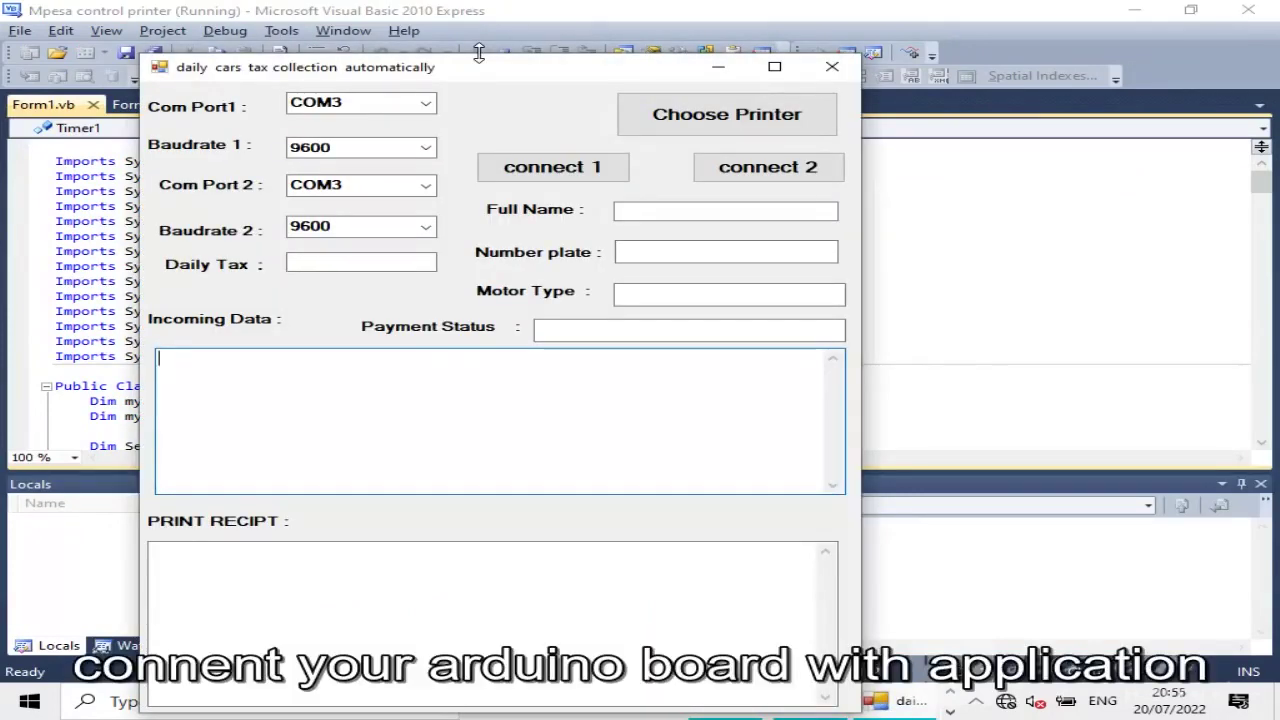
{"action": "left_click", "coordinate": [427, 102]}
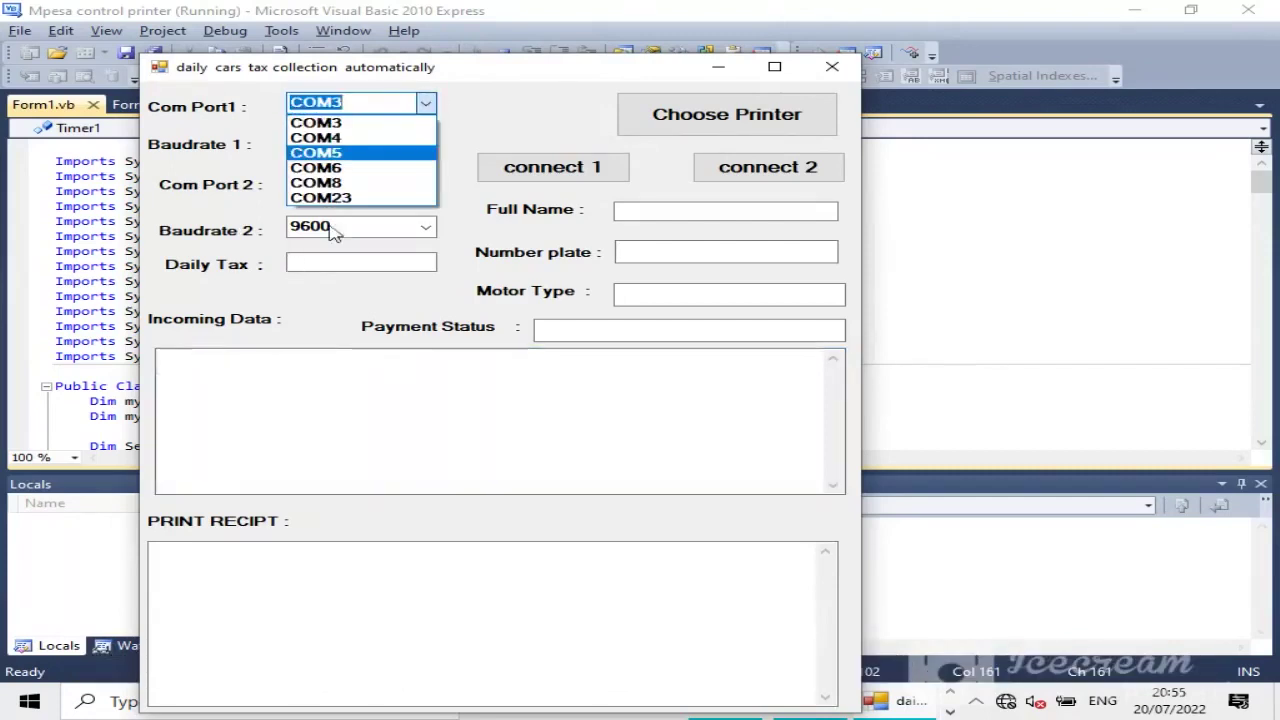
{"action": "left_click", "coordinate": [352, 182]}
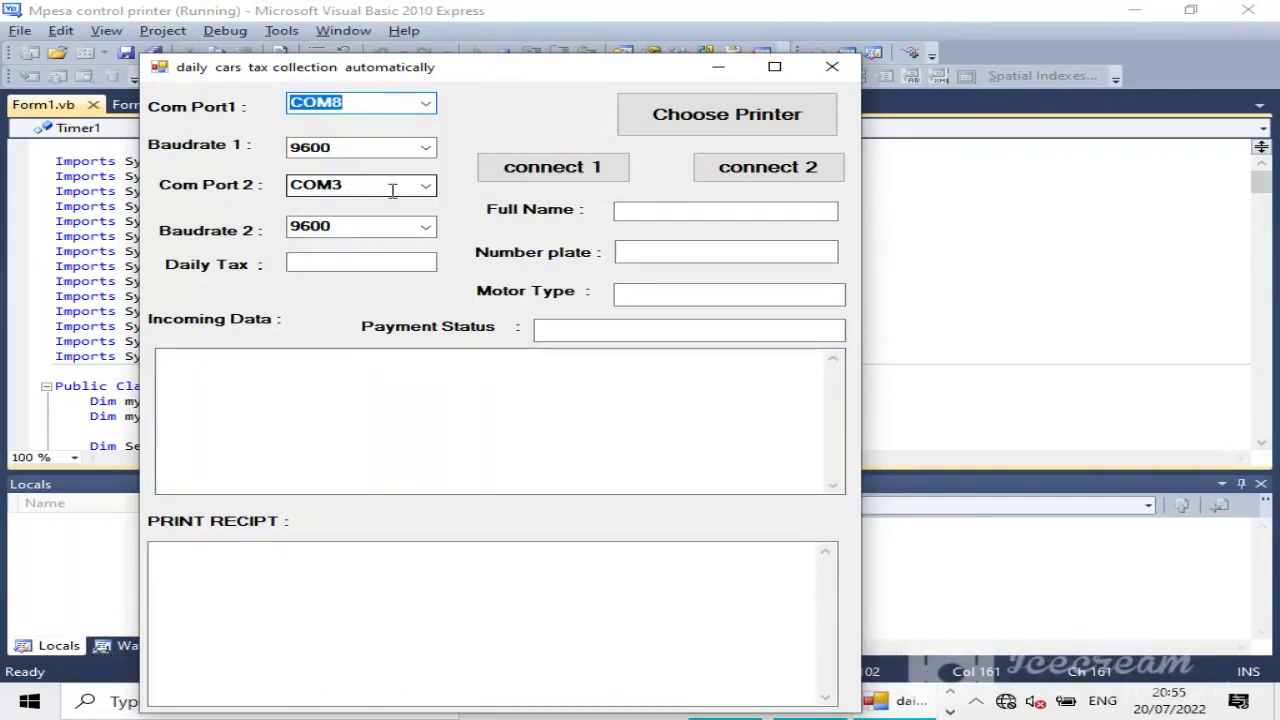
{"action": "left_click", "coordinate": [505, 170]}
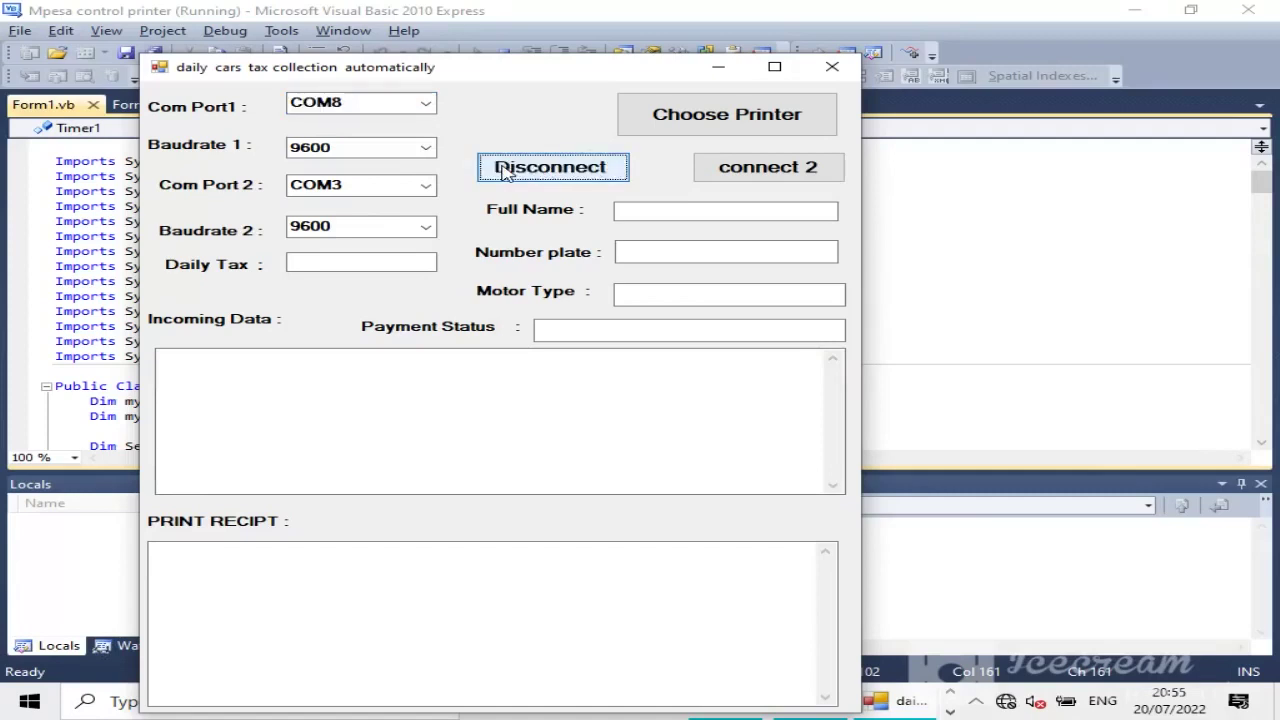
- Set Com Port 2 to COM23 and the daily tax to 1, and connect the second board
{"action": "left_click", "coordinate": [425, 187]}
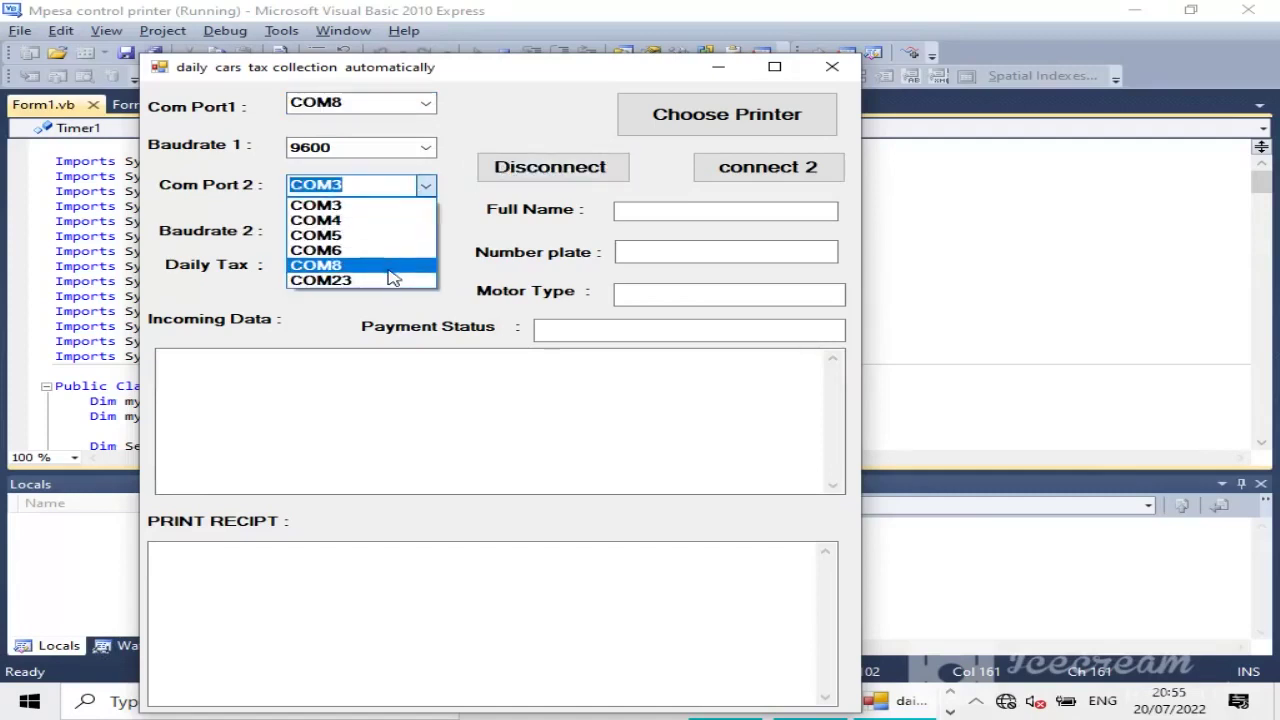
{"action": "left_click", "coordinate": [385, 283]}
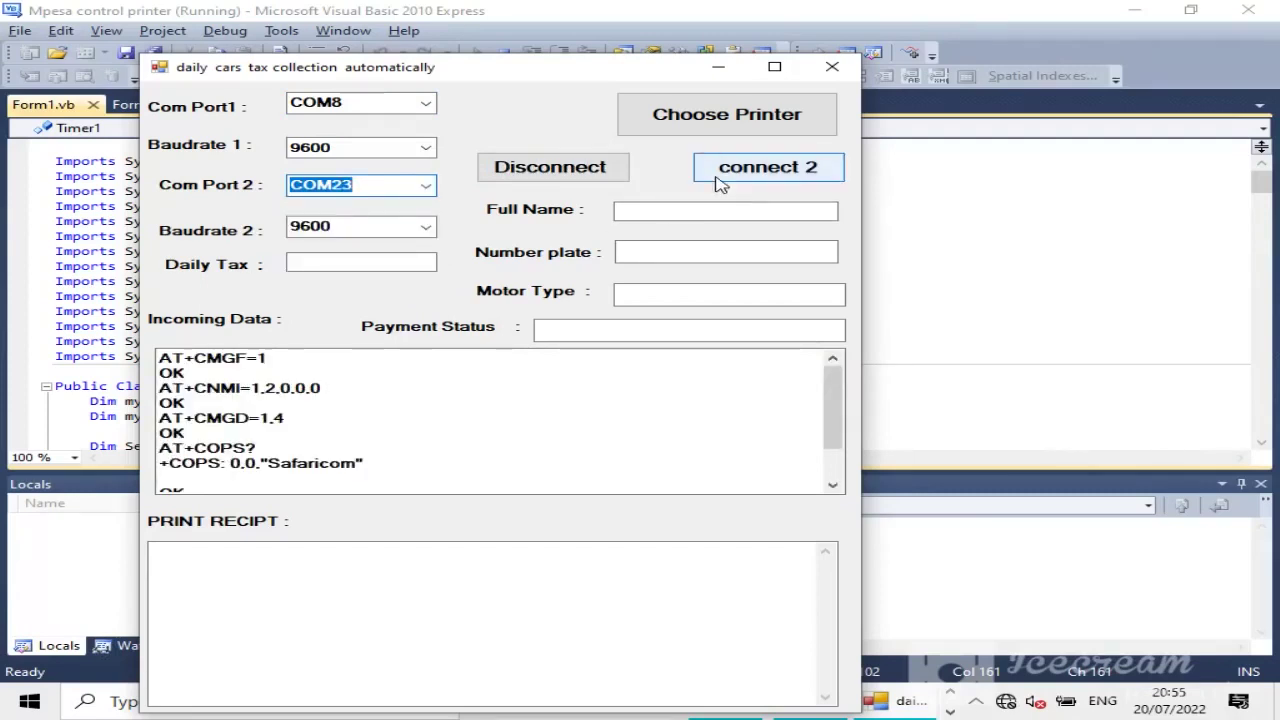
{"action": "left_click", "coordinate": [347, 265]}
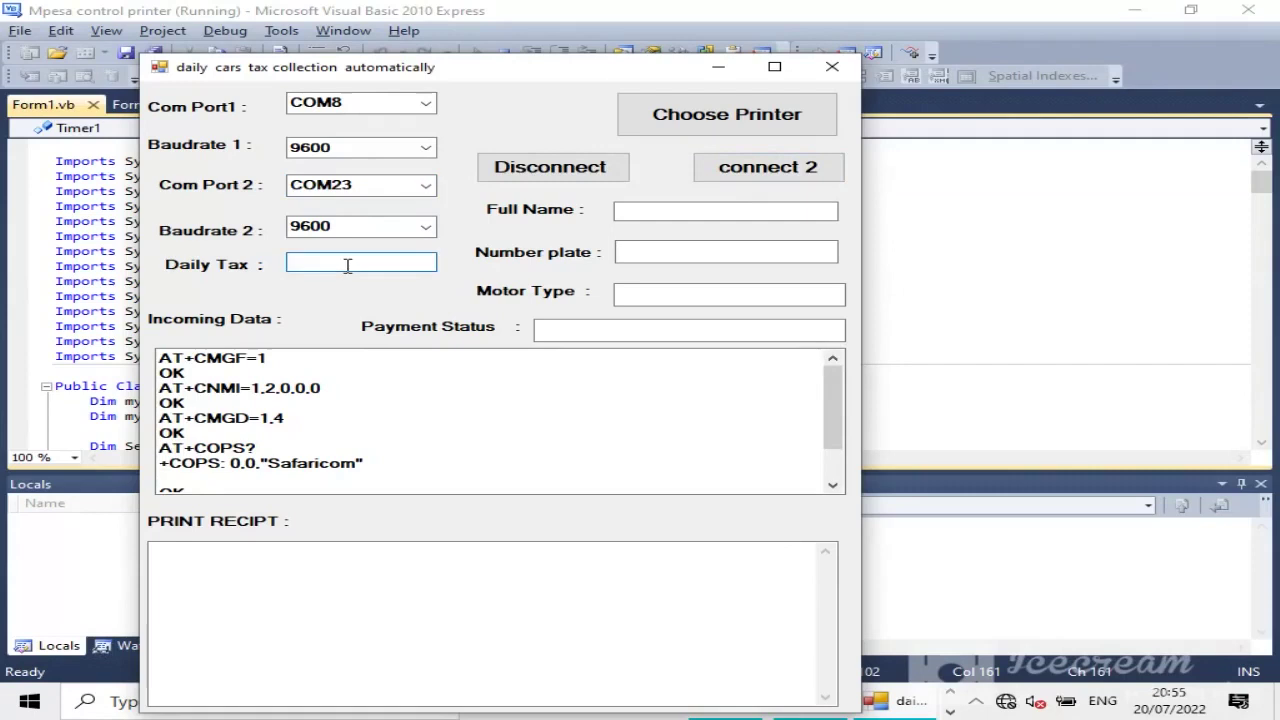
{"action": "type", "text": "1"}
{"action": "left_click", "coordinate": [674, 210]}
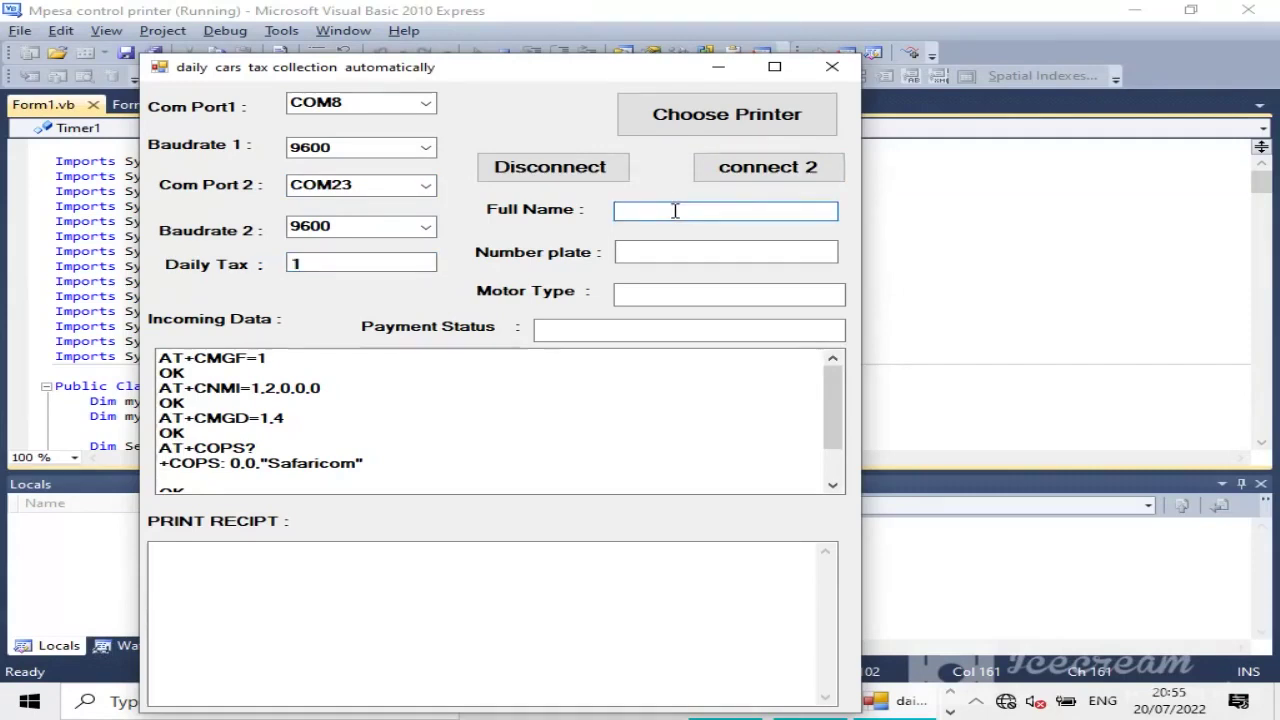
{"action": "left_click", "coordinate": [757, 170]}
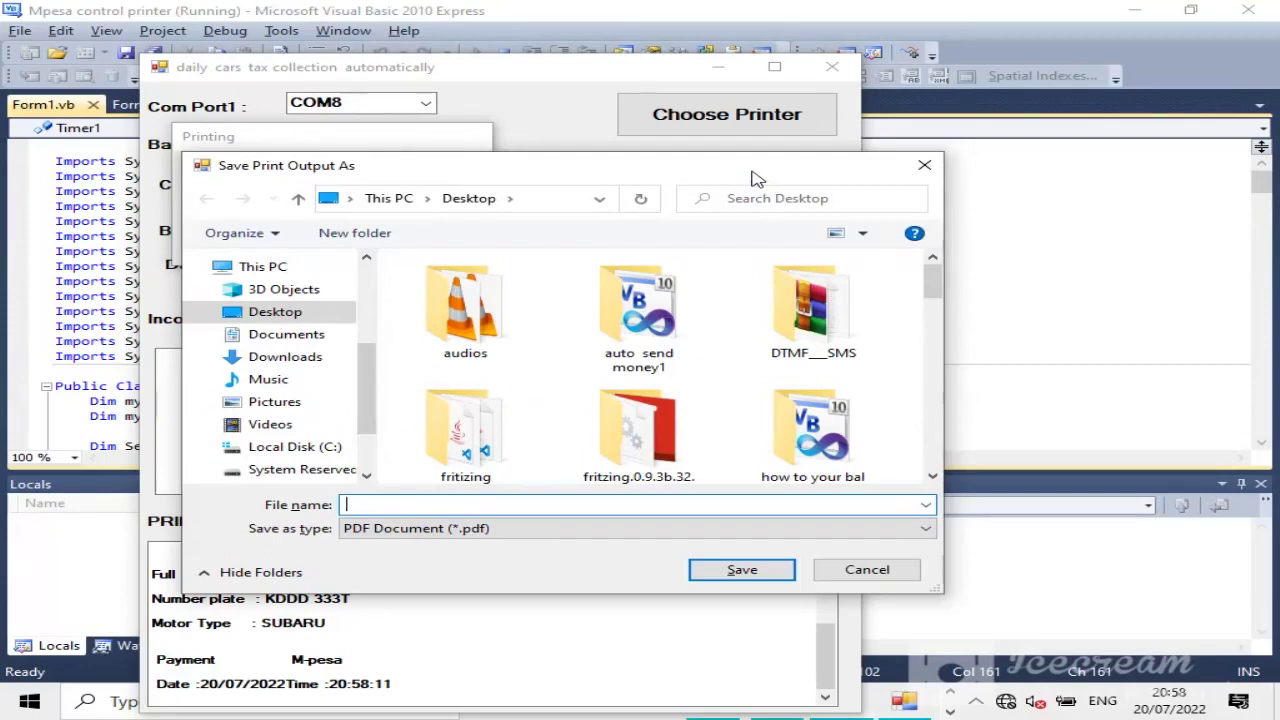
- Save the first printed receipt as a PDF on the desktop under the payer's first name, and the second as domyi
{"action": "type", "text": "dominic"}
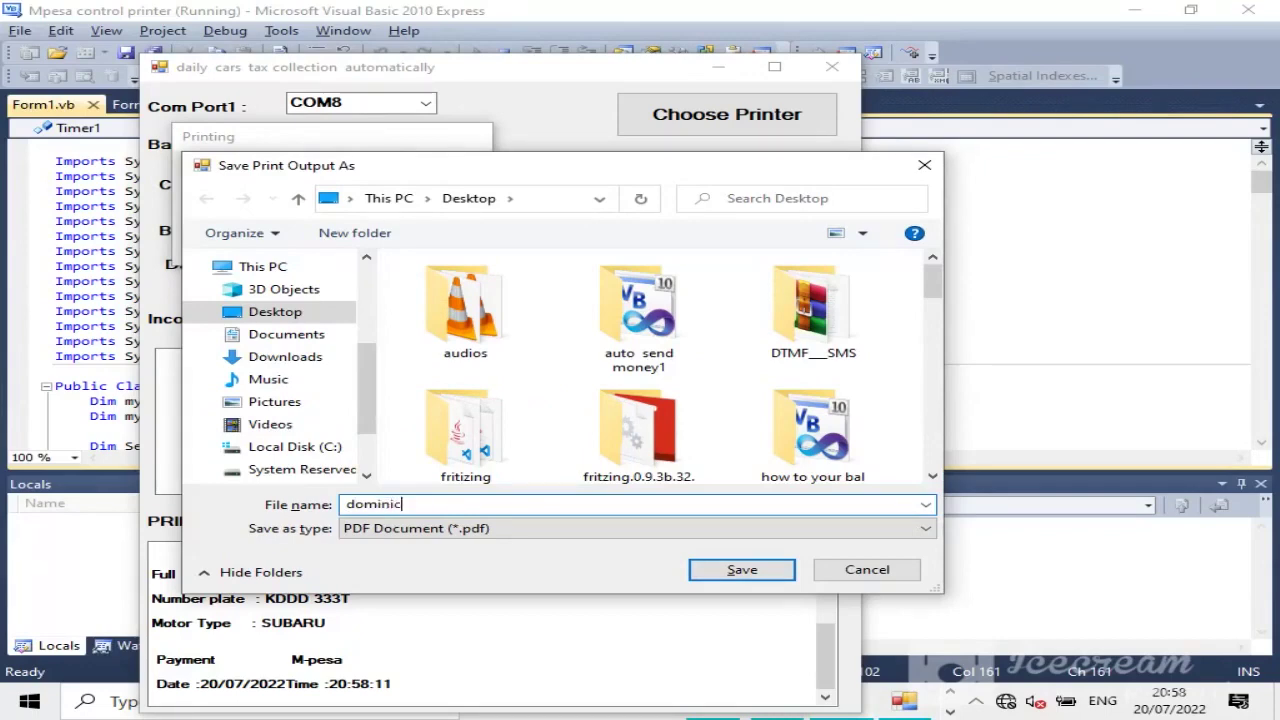
{"action": "left_click", "coordinate": [716, 575]}
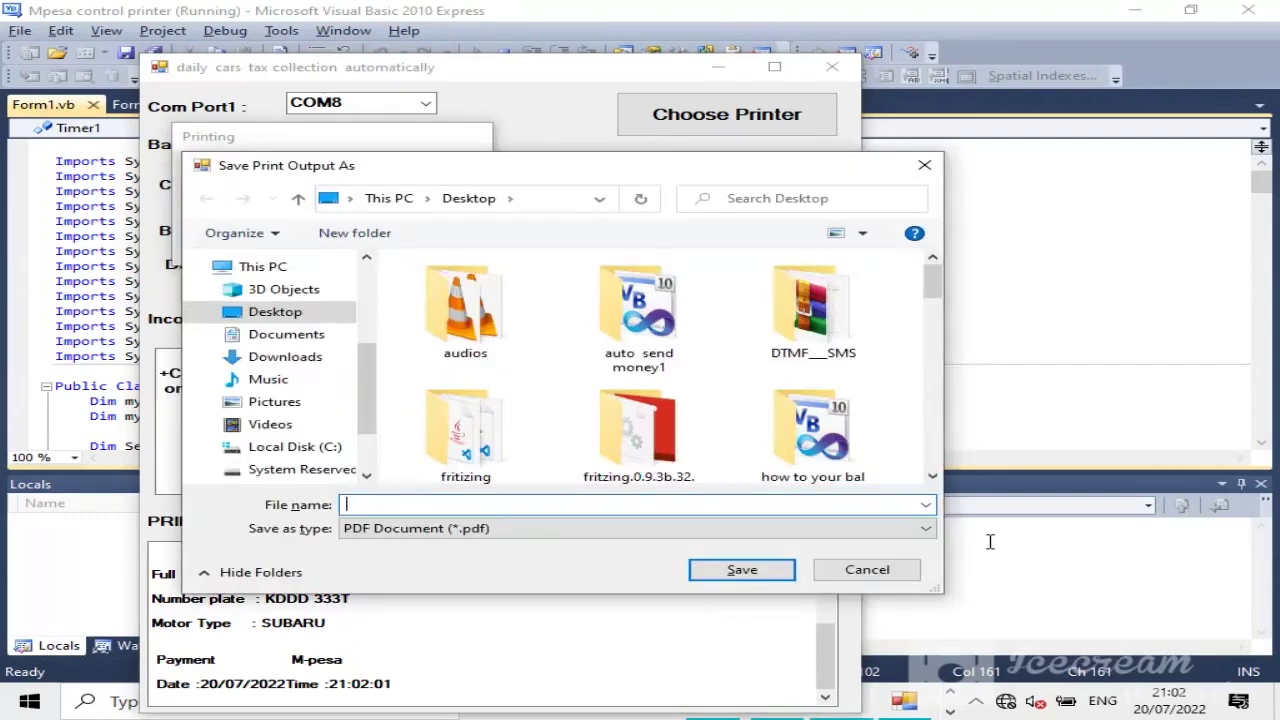
{"action": "type", "text": "do"}
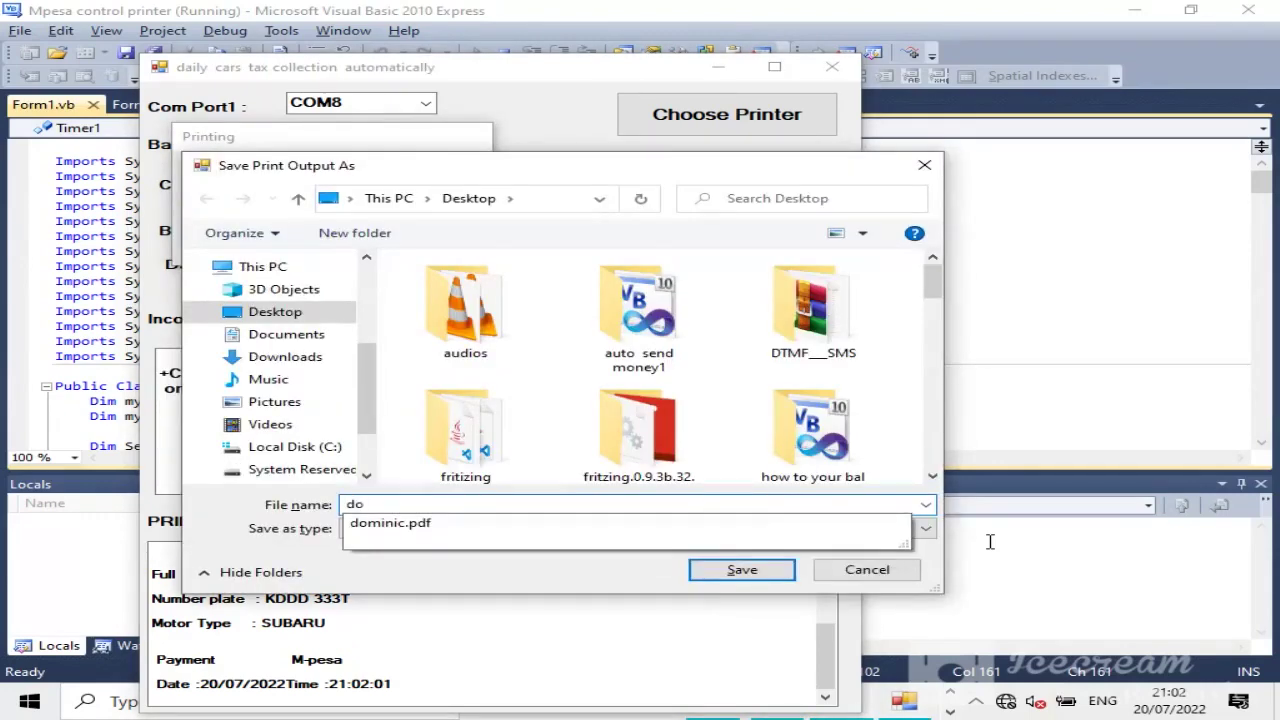
{"action": "type", "text": "my"}
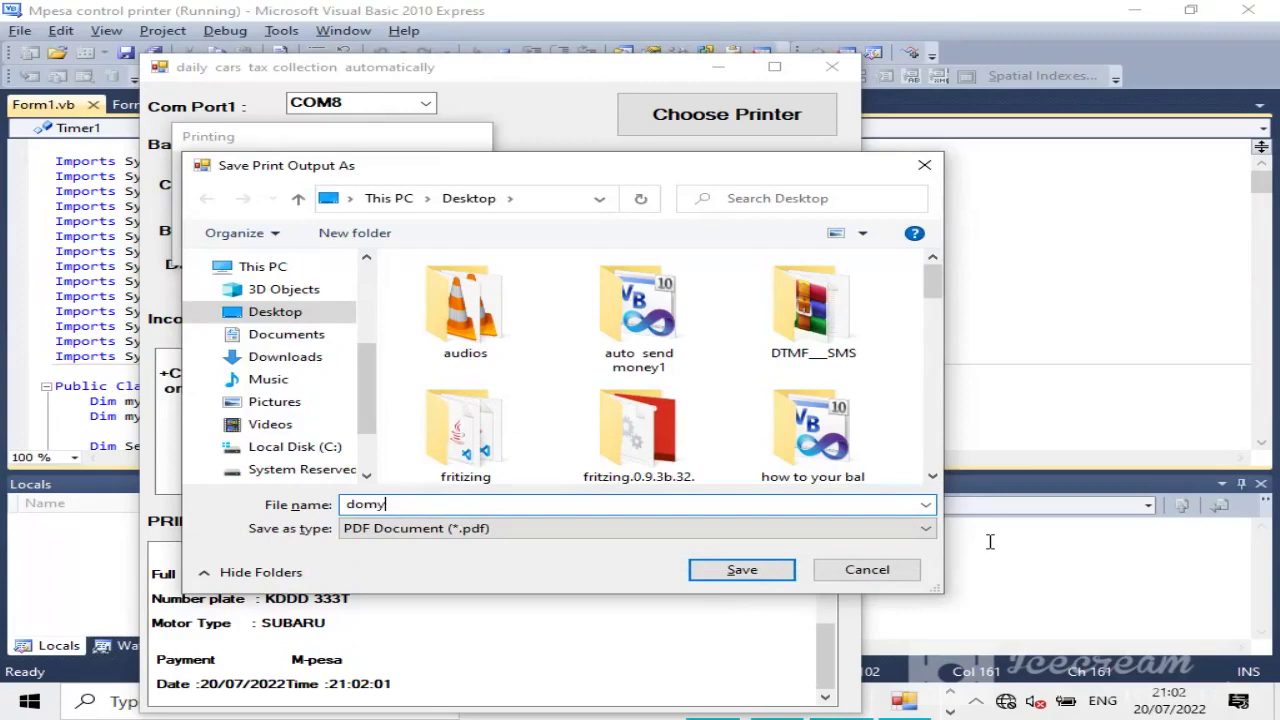
{"action": "type", "text": "i"}
{"action": "key", "text": "Return"}
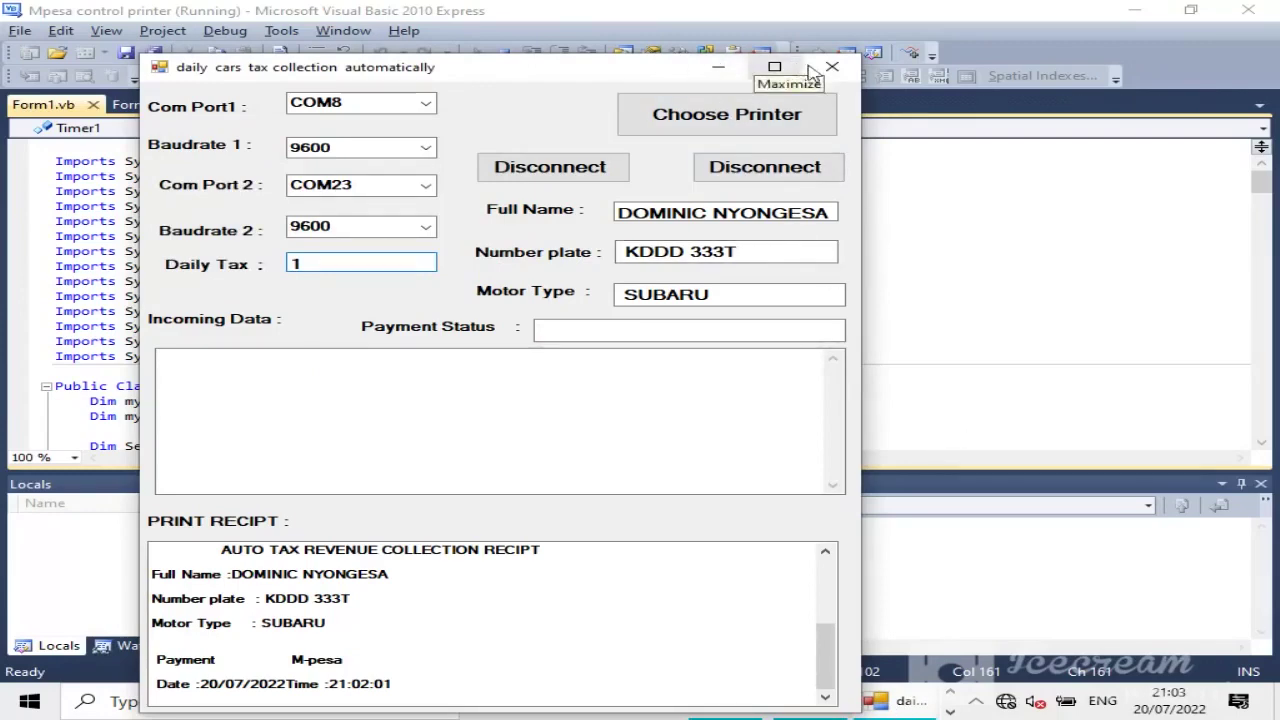
- Close the running tax form, view the domyi receipt PDF from the desktop in Nitro Pro 8, and close it
{"action": "left_click", "coordinate": [831, 67]}
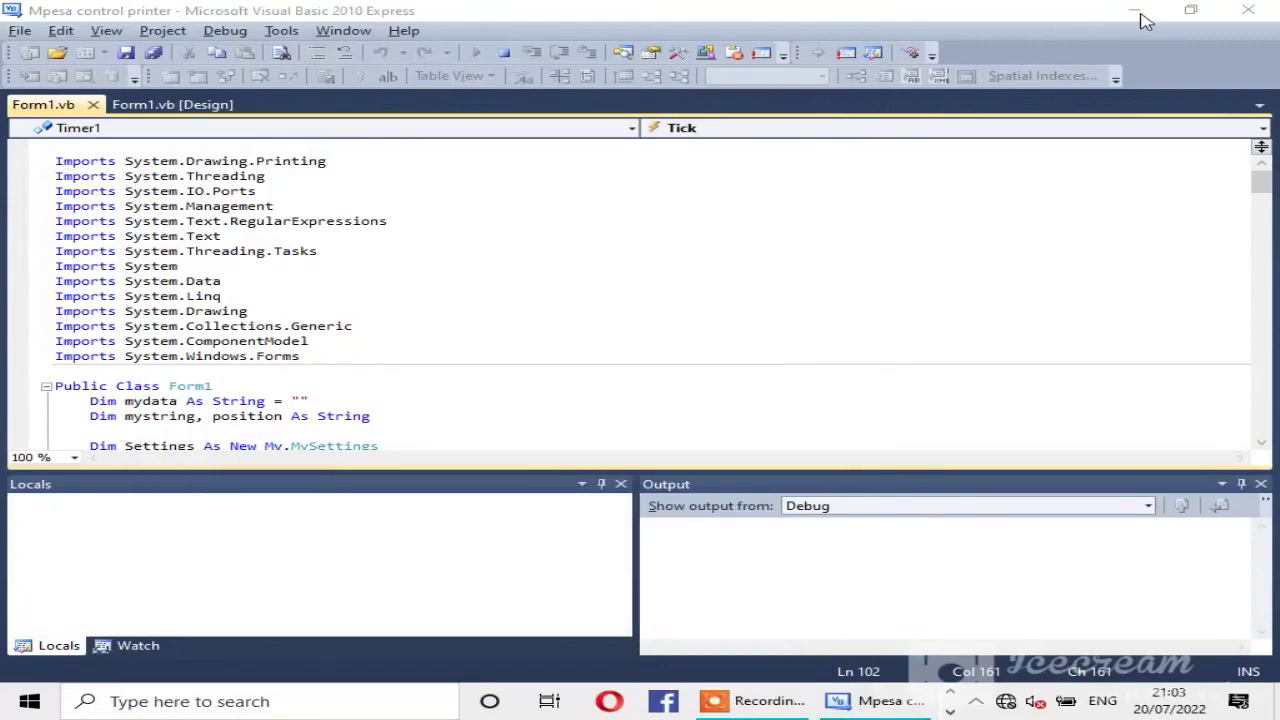
{"action": "left_click", "coordinate": [1140, 14]}
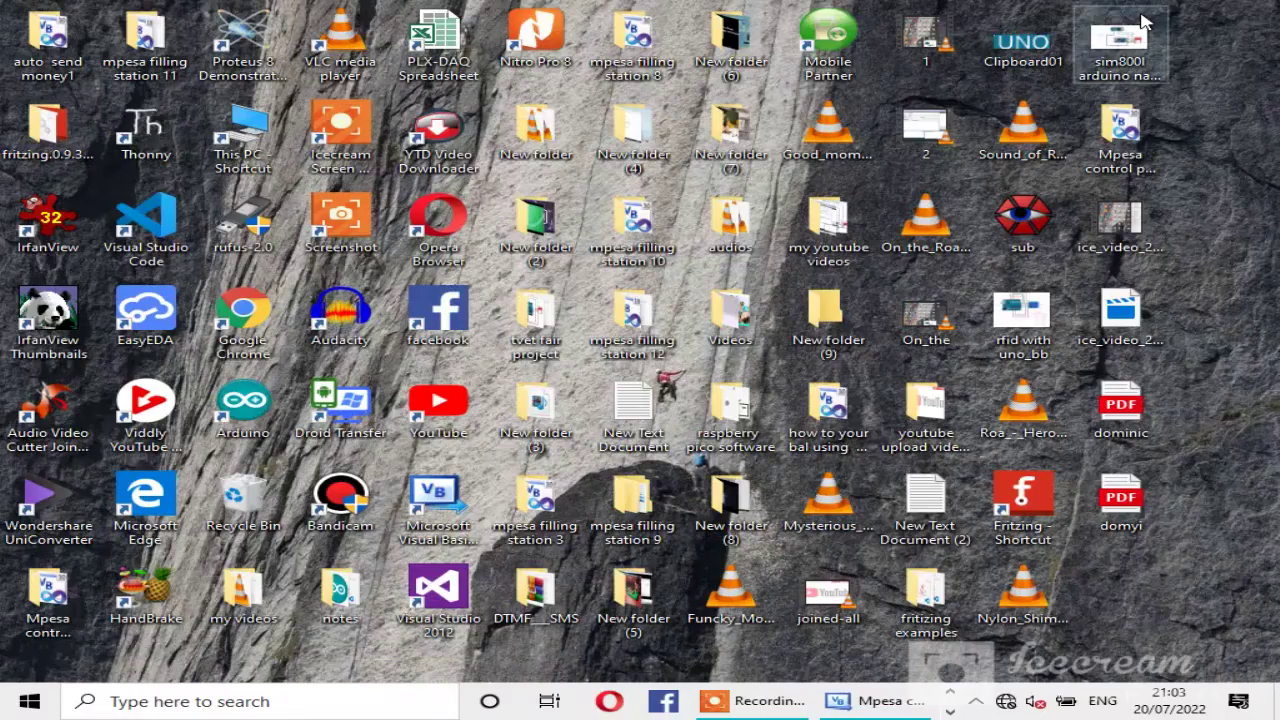
{"action": "right_click", "coordinate": [1131, 505]}
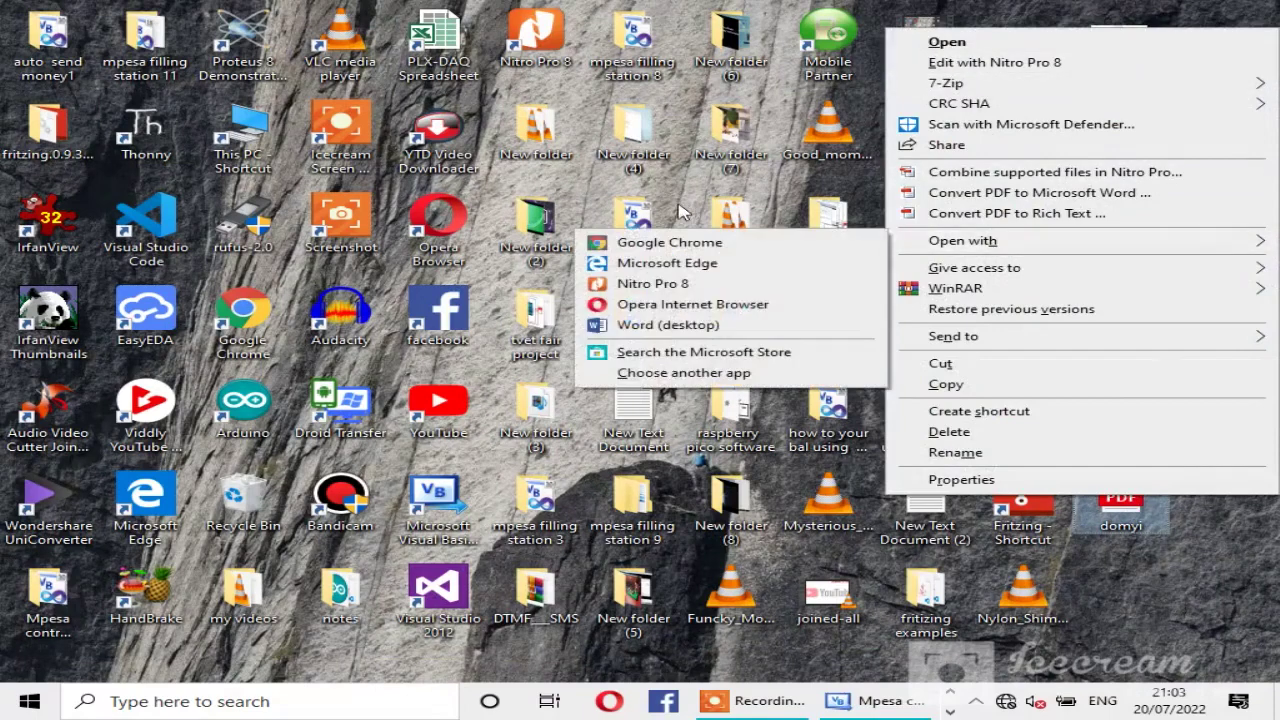
{"action": "mouse_move", "coordinate": [955, 241]}
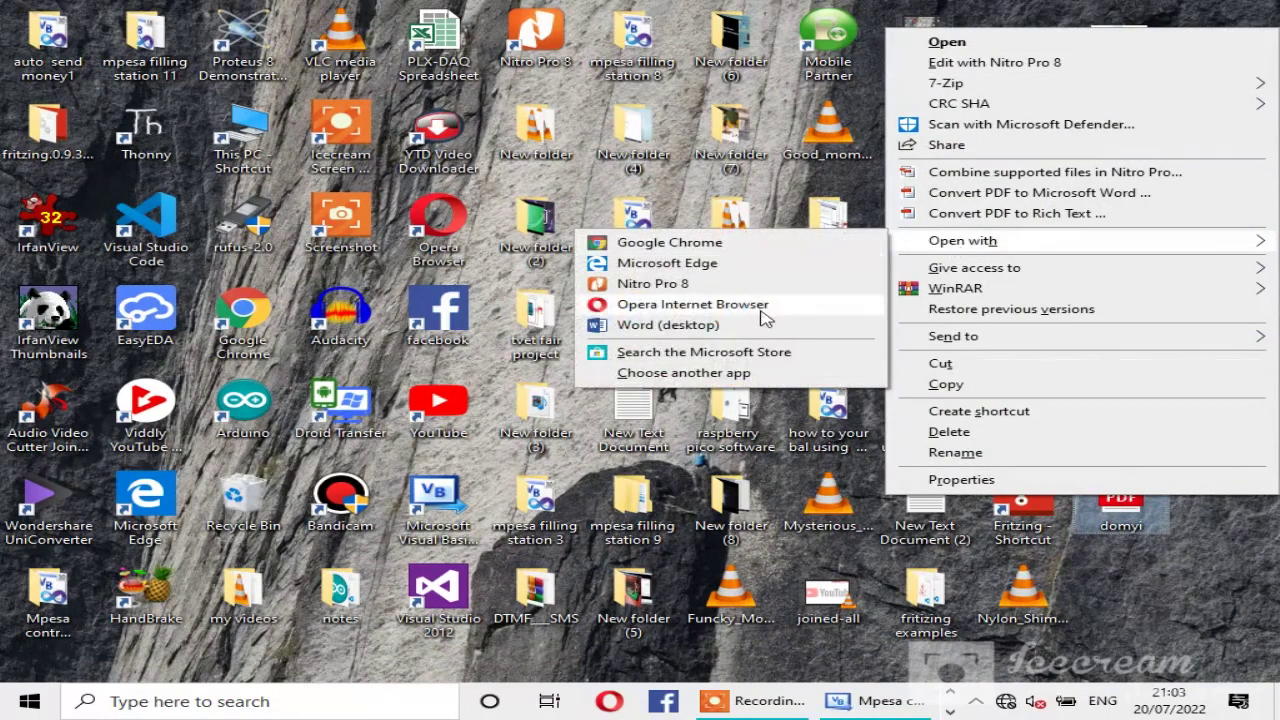
{"action": "left_click", "coordinate": [722, 286]}
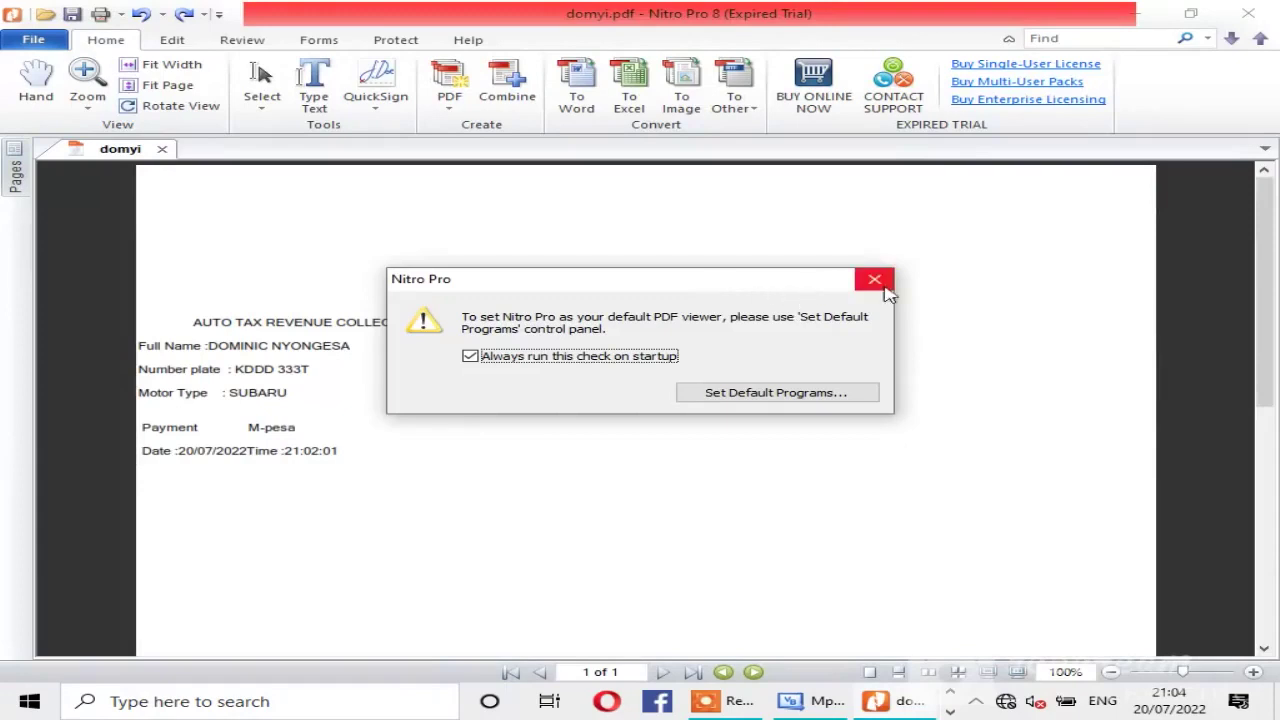
{"action": "left_click", "coordinate": [875, 281]}
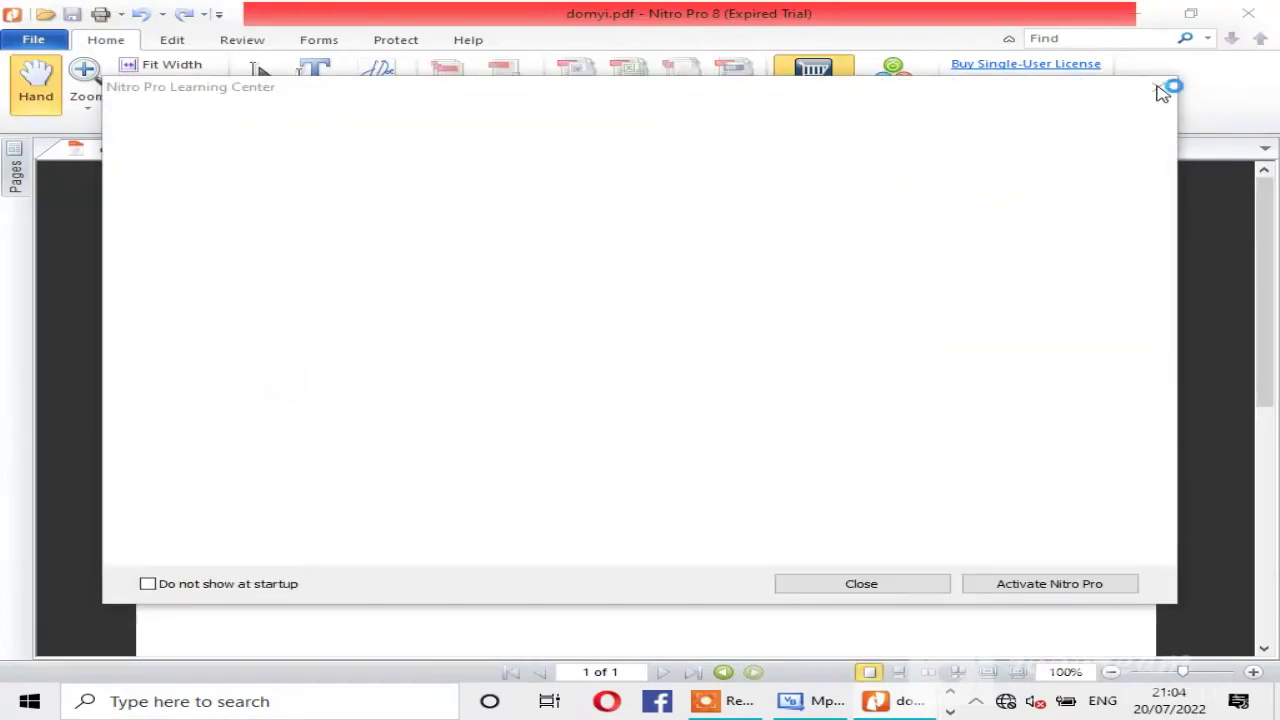
{"action": "left_click", "coordinate": [1160, 90]}
{"action": "left_click", "coordinate": [1262, 10]}
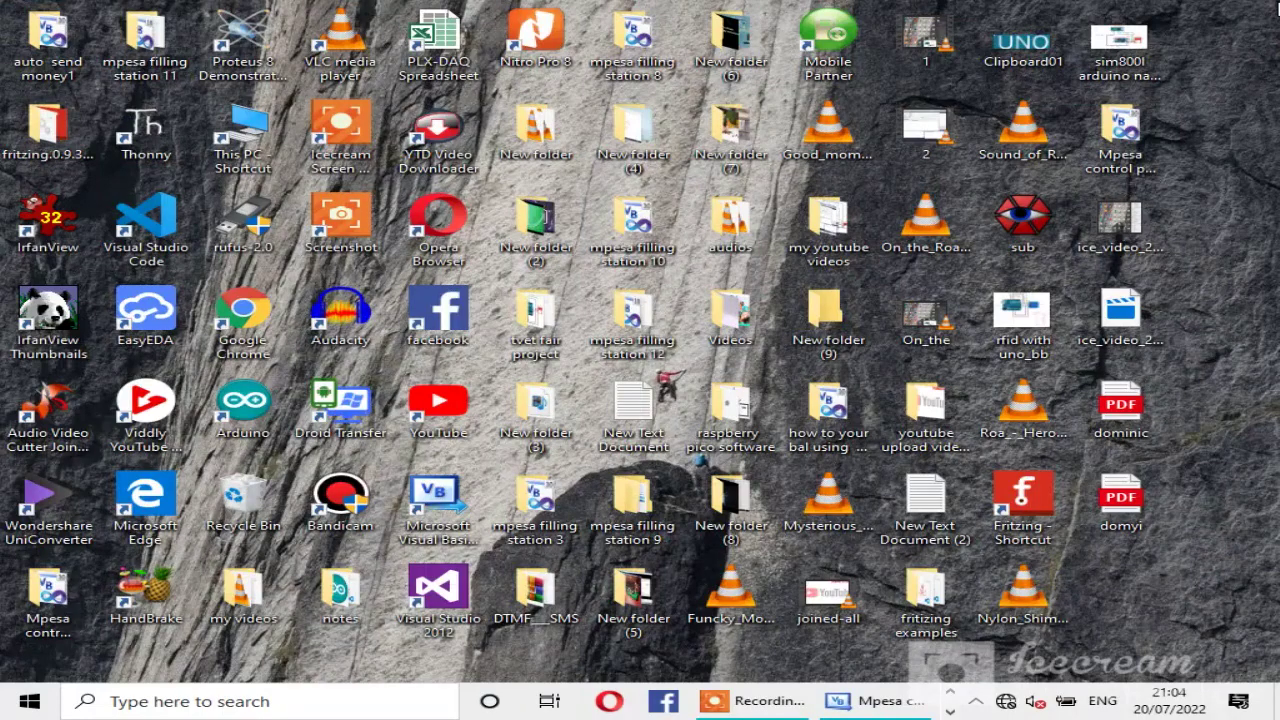
- Run the Visual Basic project again, connect Com Port1 on COM8, and set Com Port 2 to COM23
{"action": "left_click", "coordinate": [882, 705]}
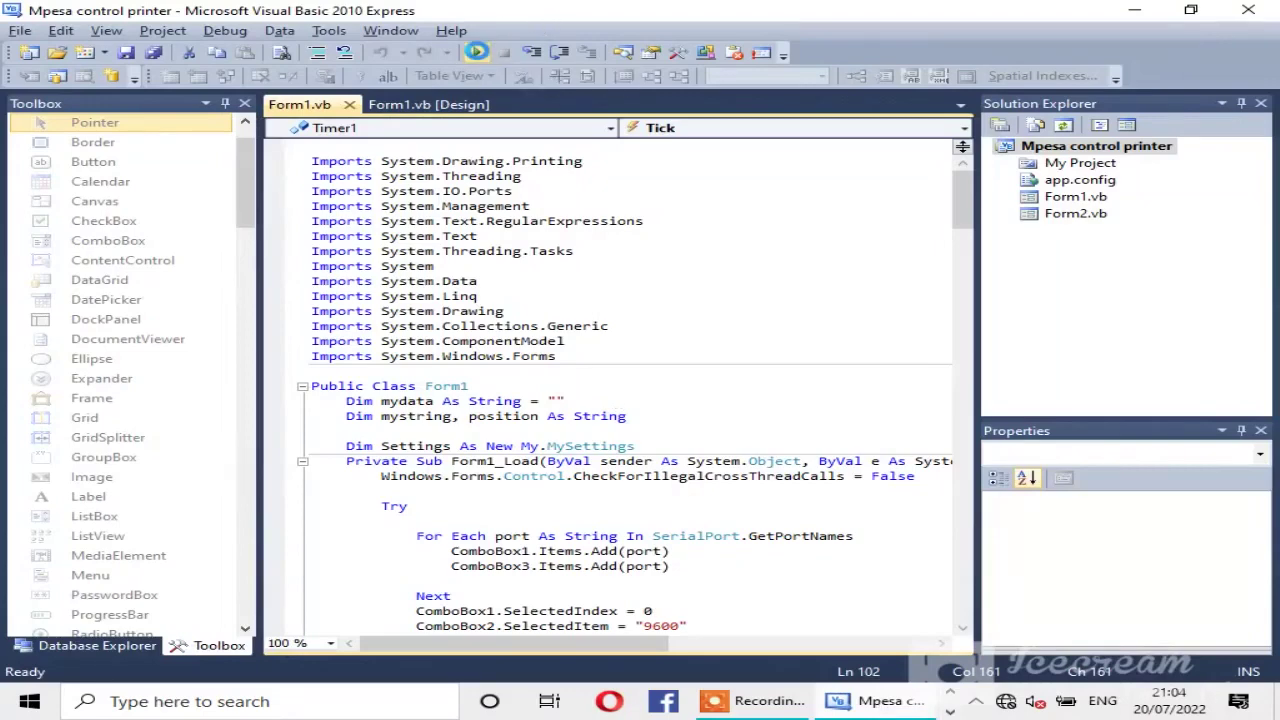
{"action": "left_click", "coordinate": [476, 52]}
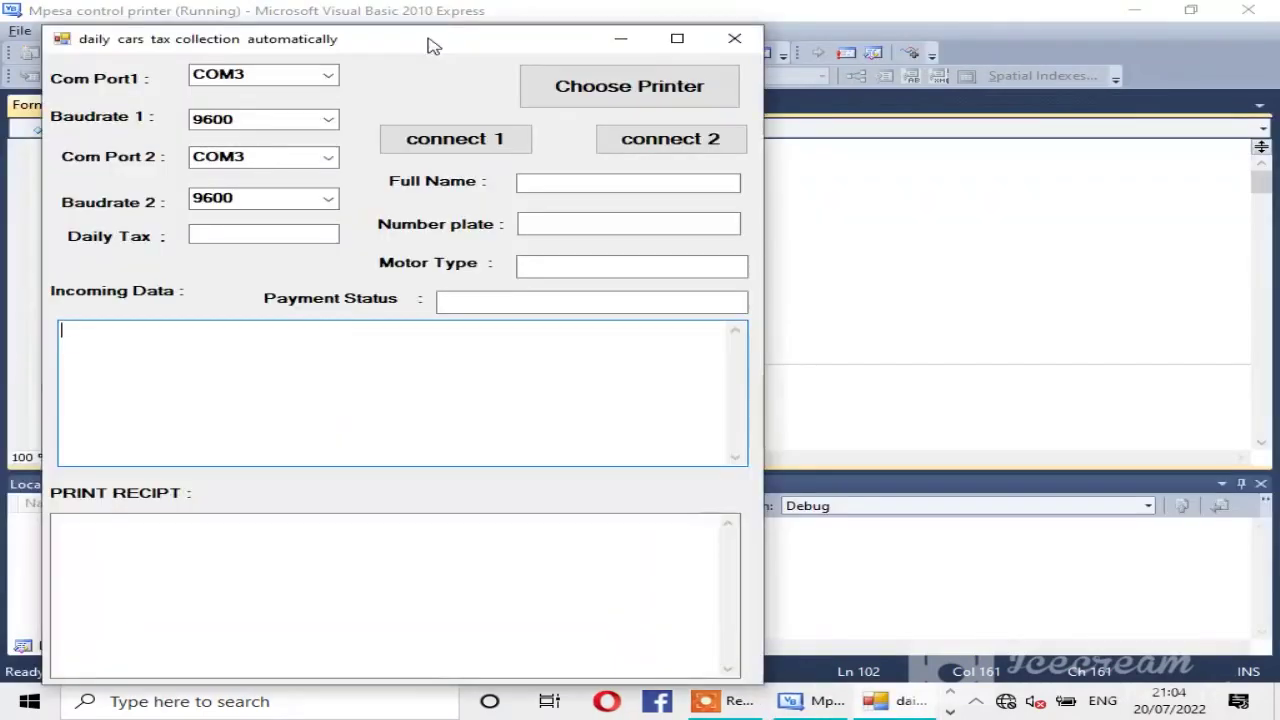
{"action": "left_click", "coordinate": [329, 76]}
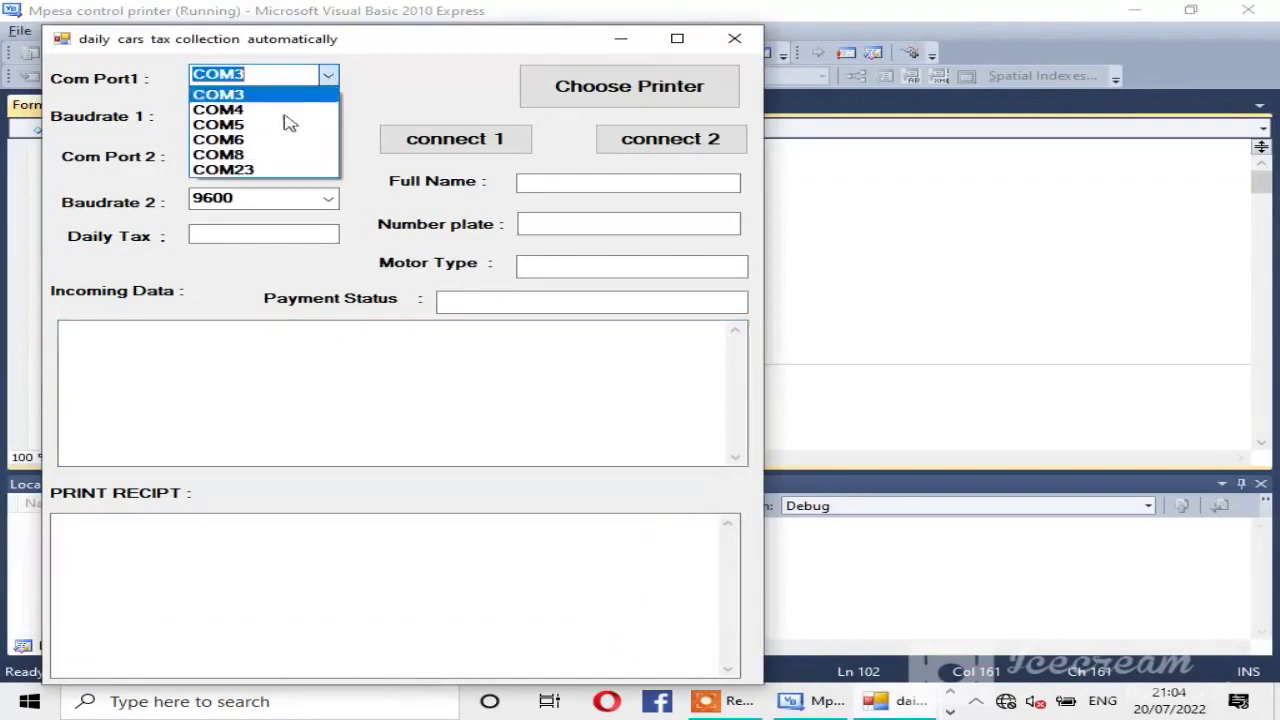
{"action": "left_click", "coordinate": [238, 155]}
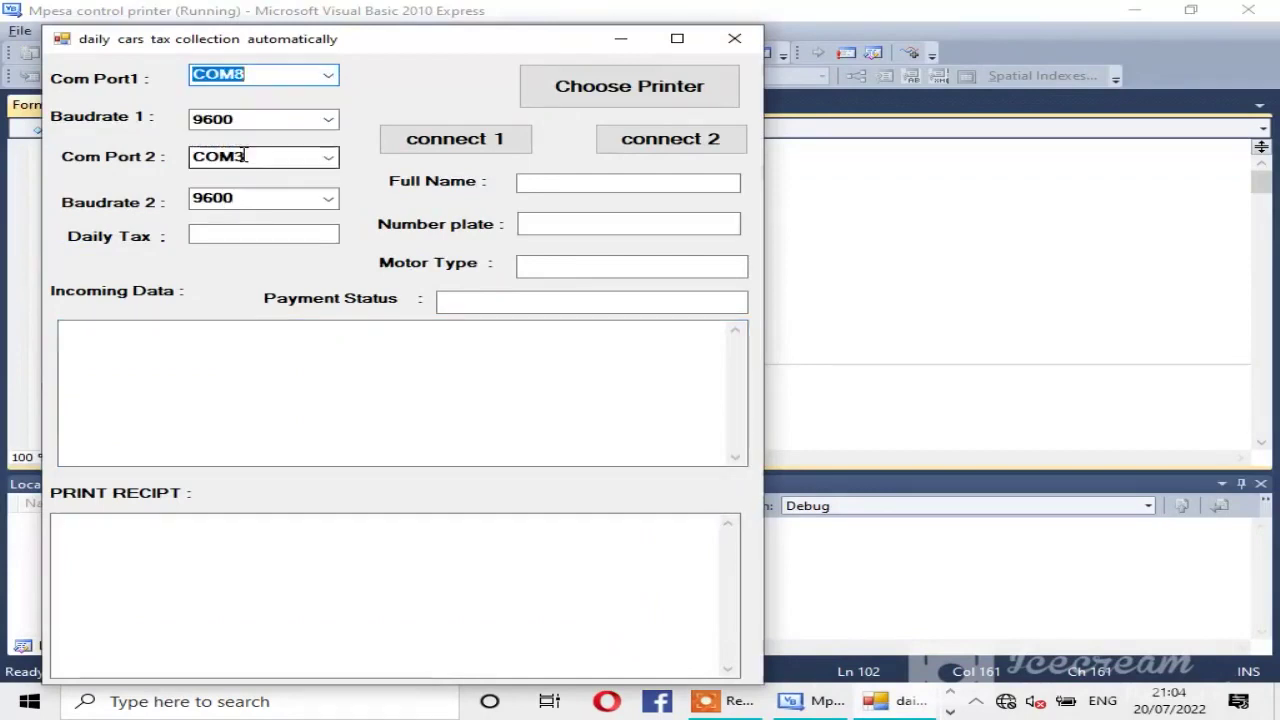
{"action": "left_click", "coordinate": [412, 146]}
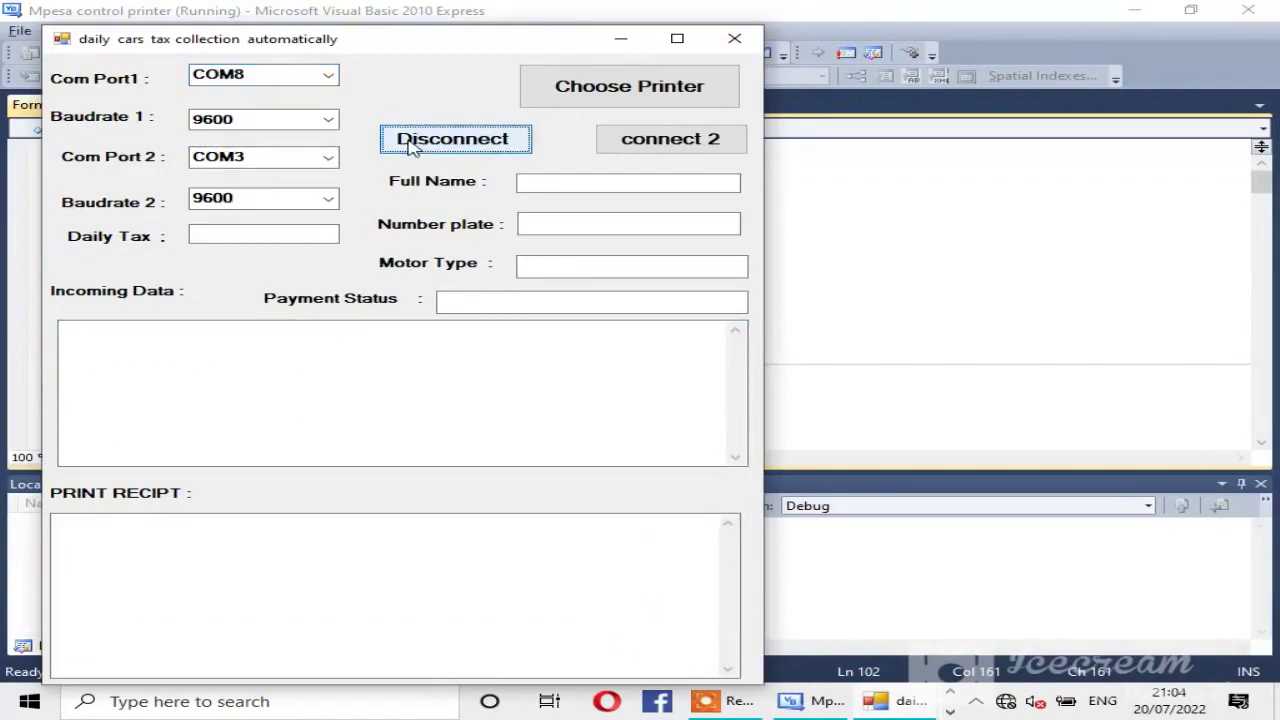
{"action": "left_click", "coordinate": [329, 158]}
{"action": "left_click", "coordinate": [250, 252]}
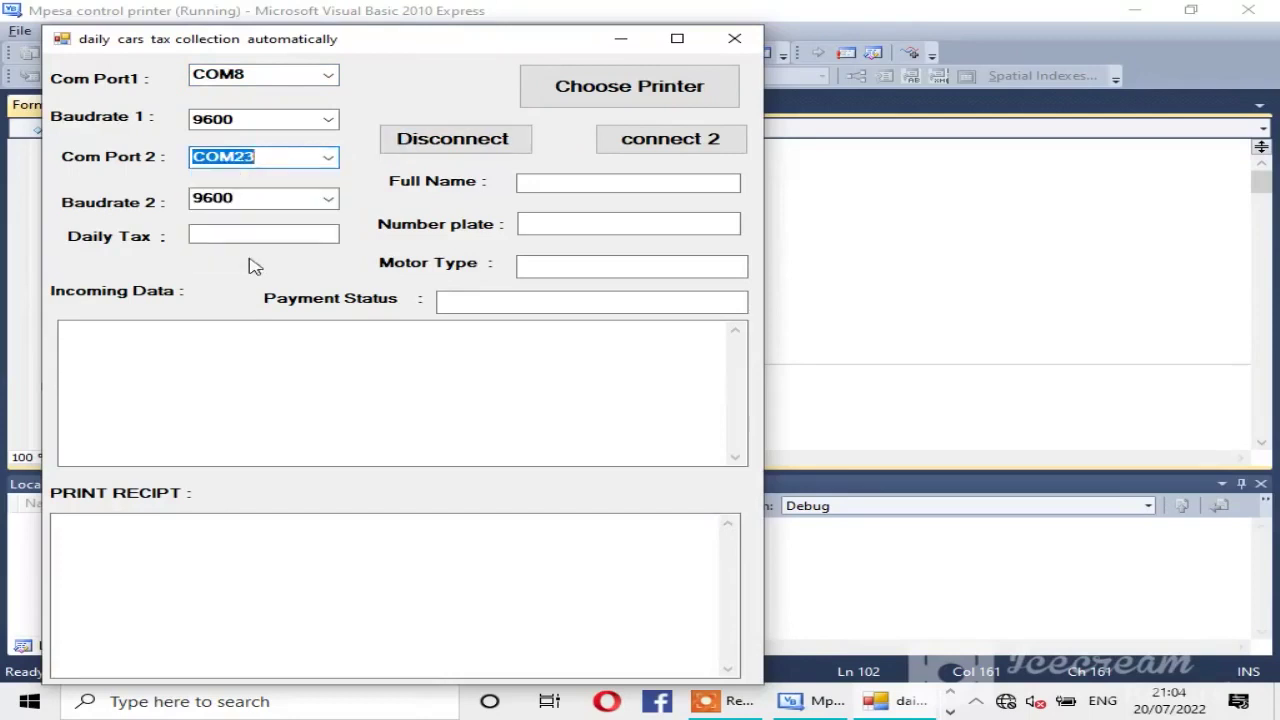
- Connect the second board on COM23 and set the daily tax to 2
{"action": "left_click", "coordinate": [630, 150]}
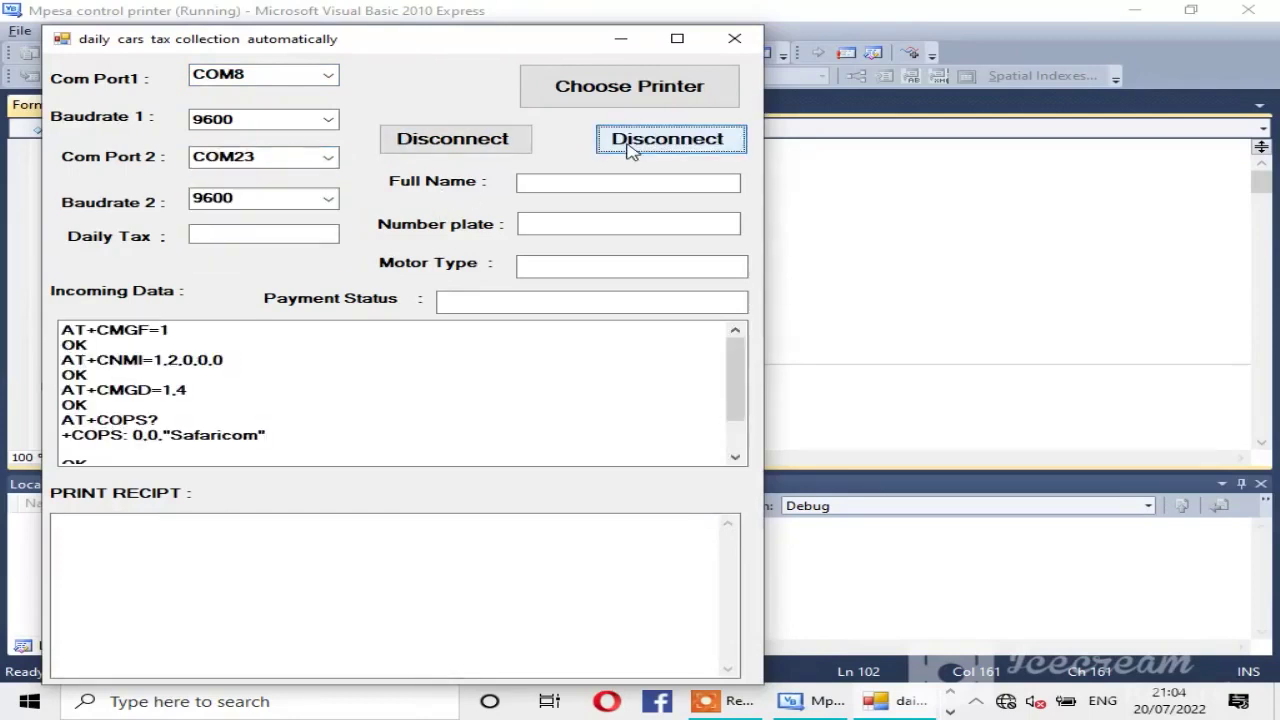
{"action": "left_click", "coordinate": [230, 232]}
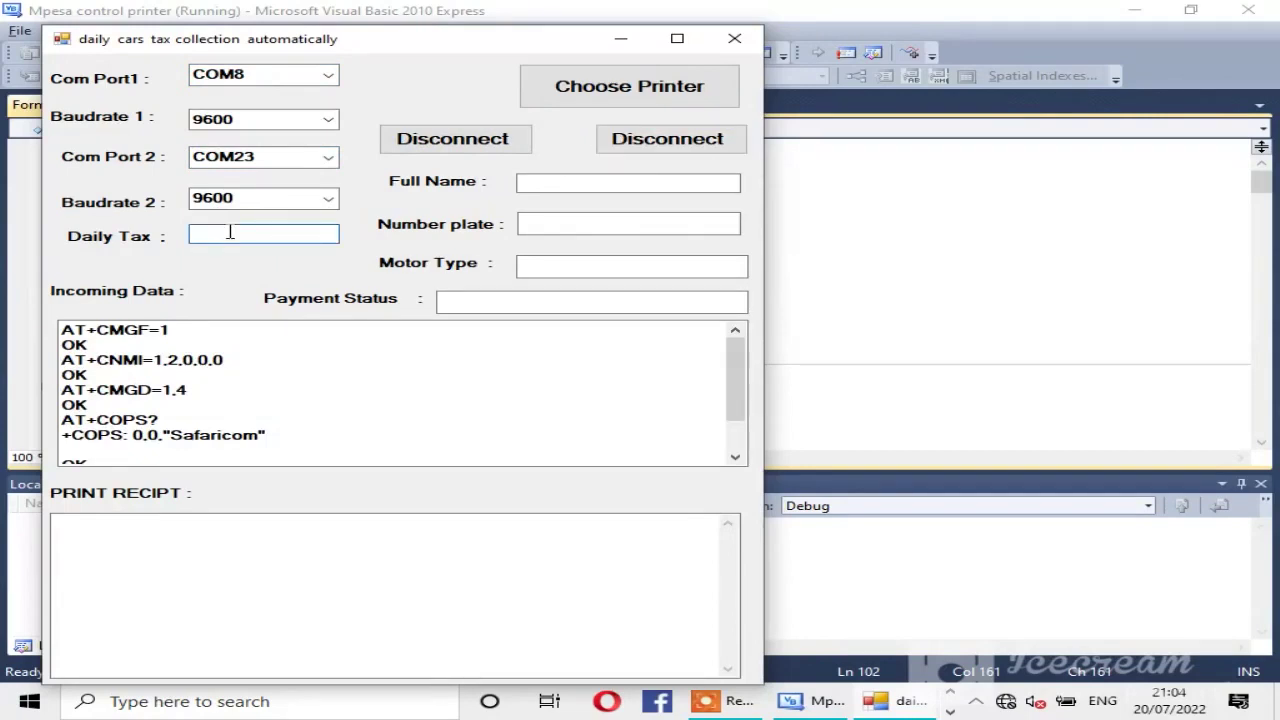
{"action": "type", "text": "2"}
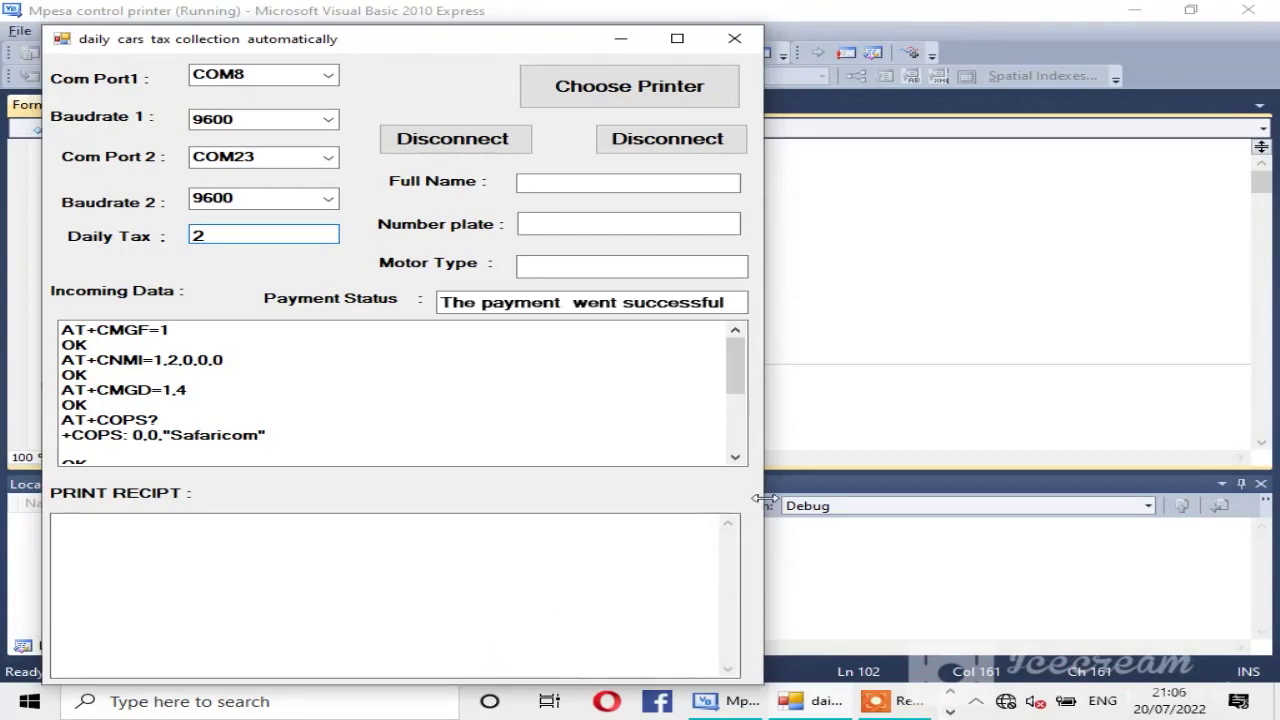
- Examine the incoming data log from the boards for the M-Pesa payment messages
{"action": "left_click", "coordinate": [737, 459]}
{"action": "left_click", "coordinate": [737, 459]}
{"action": "left_click", "coordinate": [737, 459]}
{"action": "left_click", "coordinate": [737, 459]}
{"action": "left_click", "coordinate": [737, 459]}
{"action": "scroll", "coordinate": [737, 459], "scroll_direction": "up", "scroll_amount": 1}
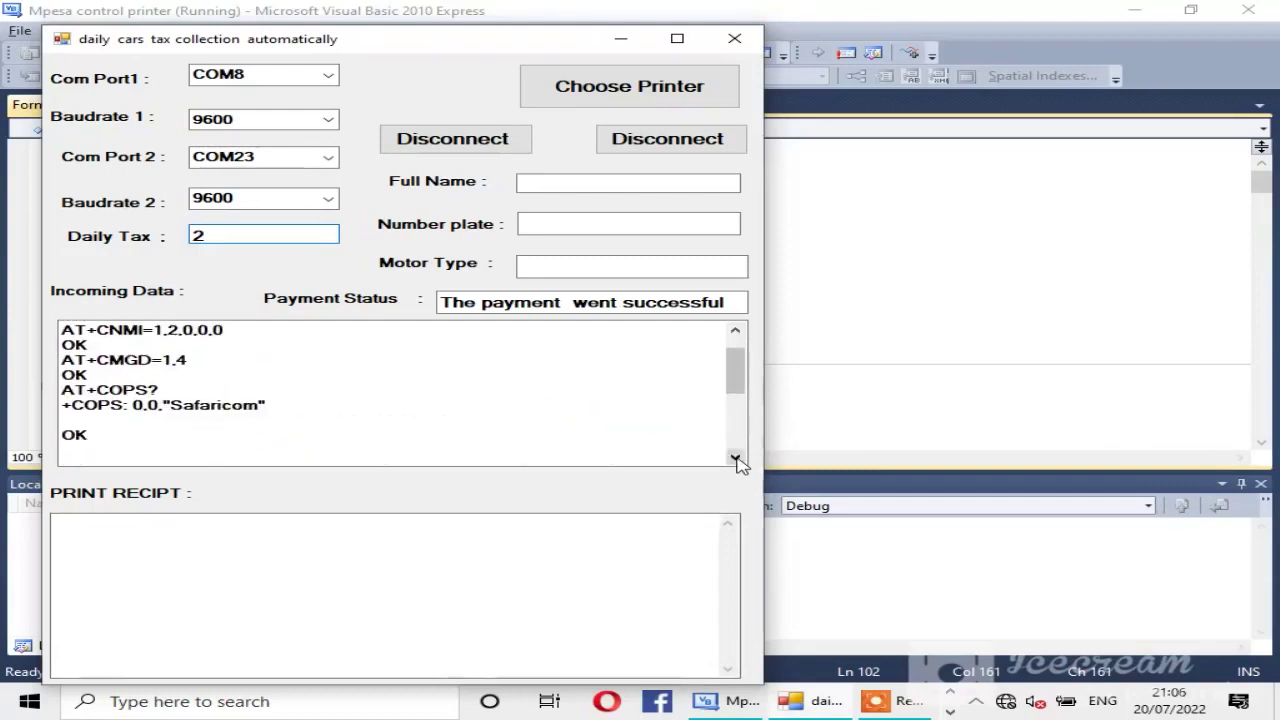
{"action": "left_click", "coordinate": [738, 334]}
{"action": "left_click", "coordinate": [737, 332]}
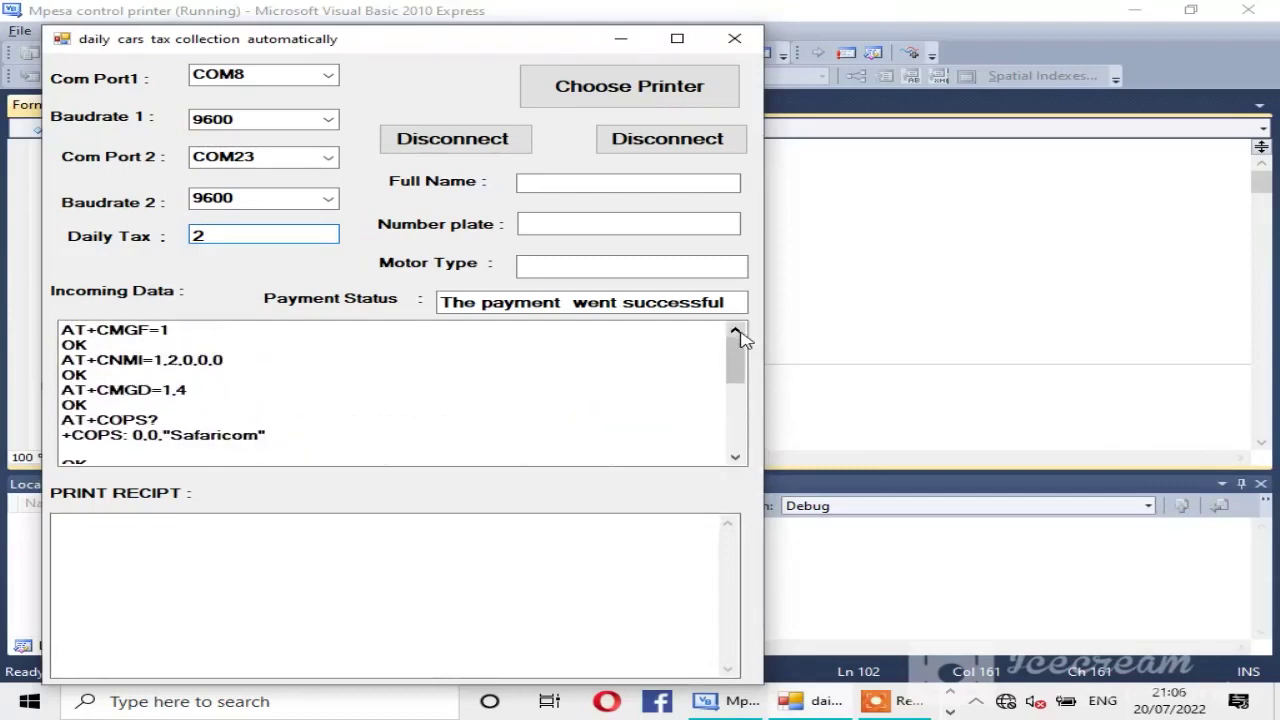
{"action": "left_click", "coordinate": [737, 459]}
{"action": "left_click", "coordinate": [737, 459]}
{"action": "left_click", "coordinate": [737, 459]}
{"action": "left_click", "coordinate": [737, 459]}
{"action": "left_click", "coordinate": [737, 459]}
{"action": "left_click", "coordinate": [737, 459]}
{"action": "left_click", "coordinate": [737, 459]}
{"action": "left_click", "coordinate": [737, 459]}
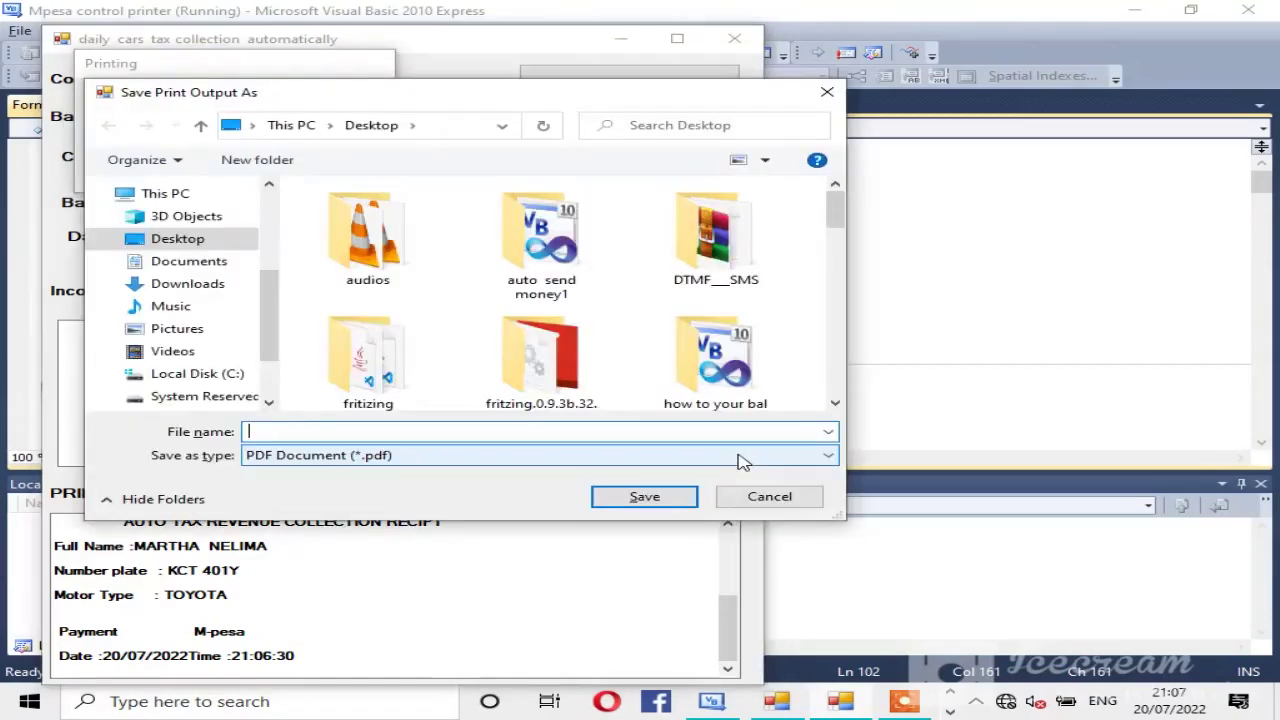
- Save the printed receipt as a PDF on the desktop under the payer's surname
{"action": "type", "text": "nel"}
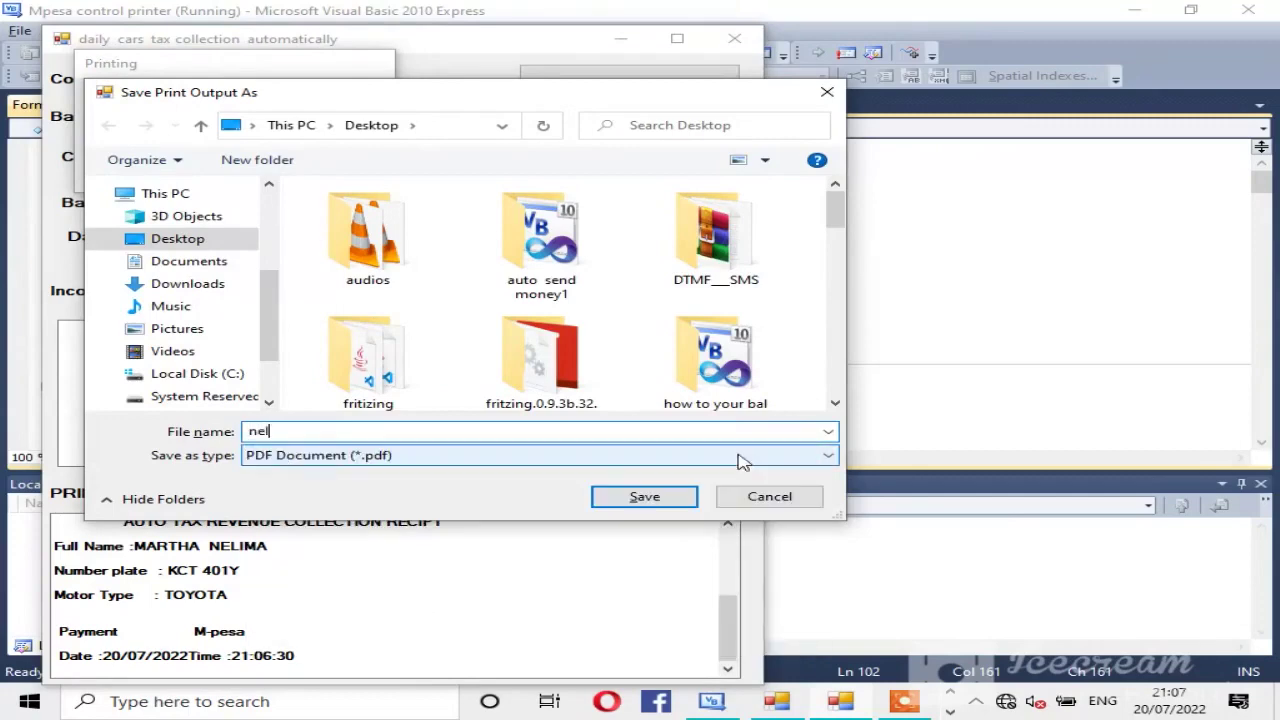
{"action": "type", "text": "ima"}
{"action": "key", "text": "Return"}
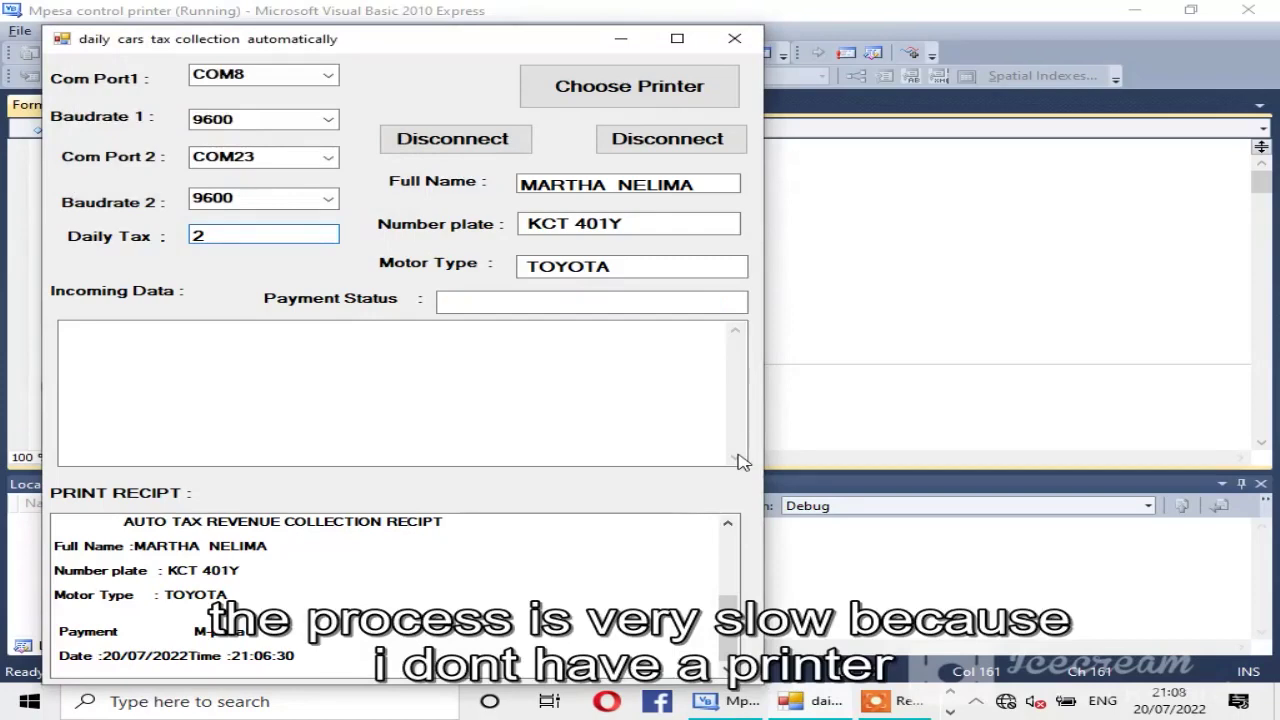
- Close the running tax form and view the newly saved receipt PDF from the desktop in Nitro Pro 8
{"action": "left_click", "coordinate": [734, 38]}
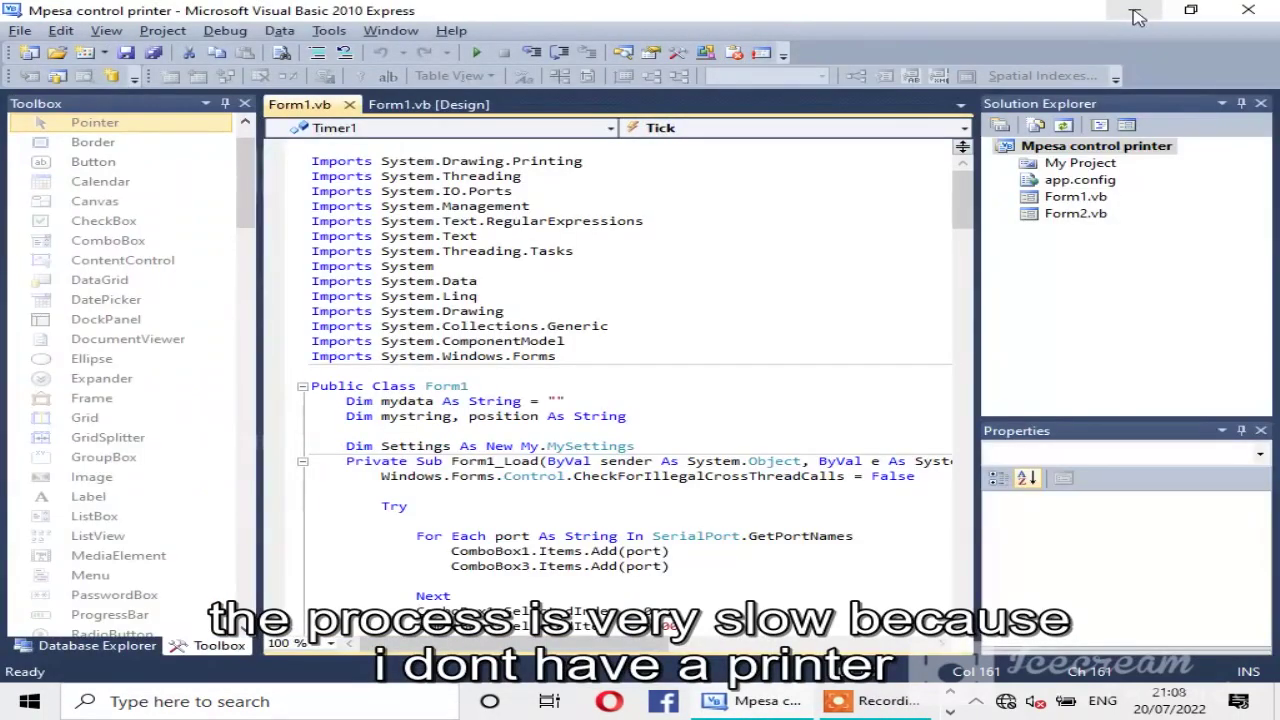
{"action": "left_click", "coordinate": [1135, 10]}
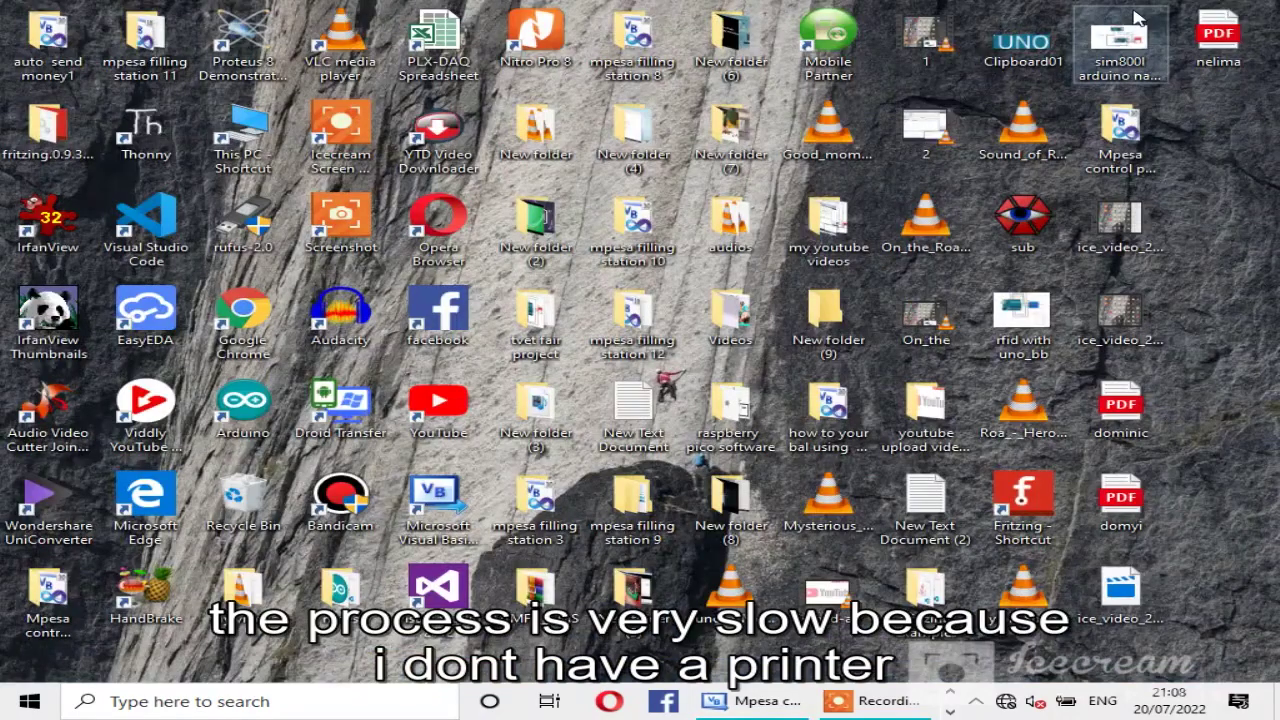
{"action": "right_click", "coordinate": [1233, 64]}
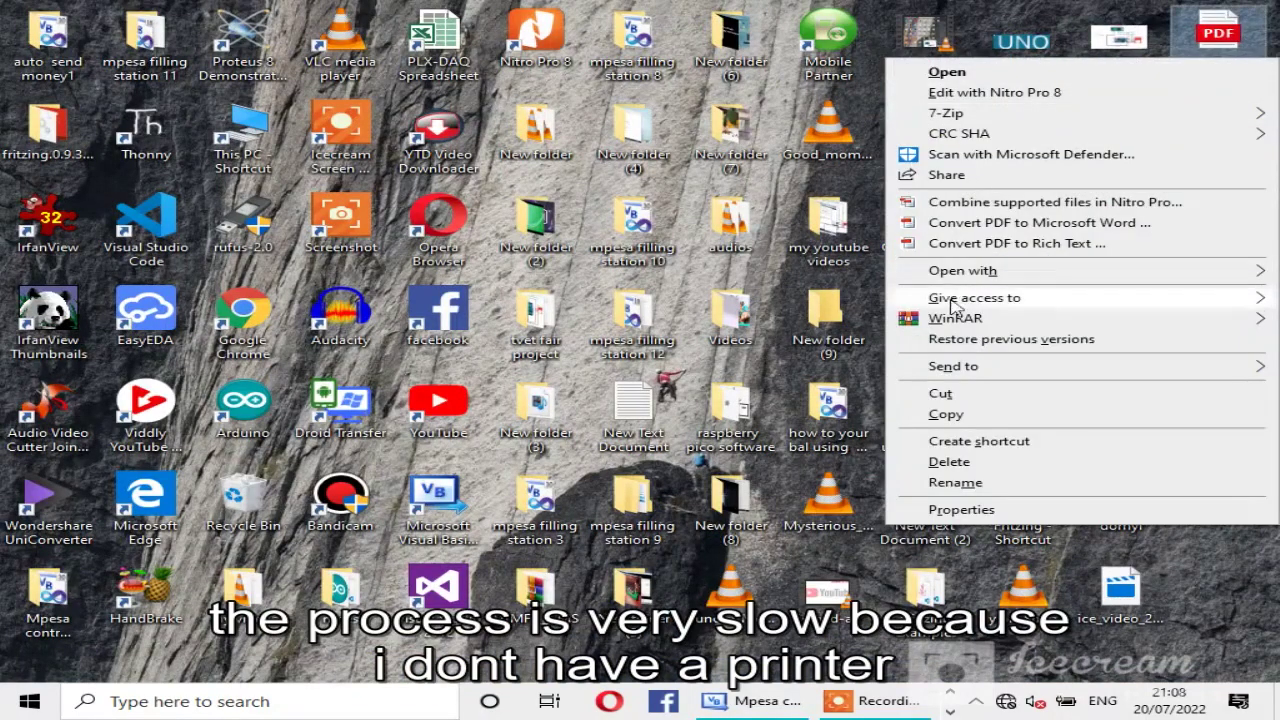
{"action": "mouse_move", "coordinate": [986, 278]}
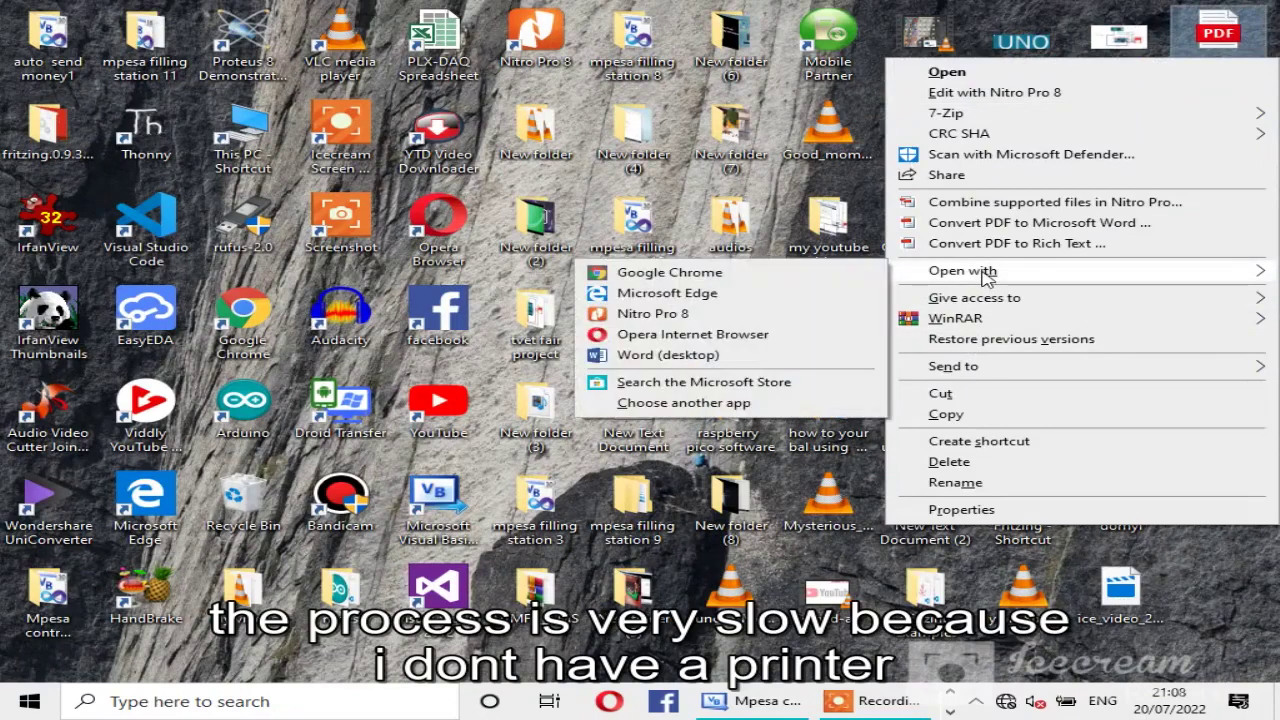
{"action": "left_click", "coordinate": [697, 318]}
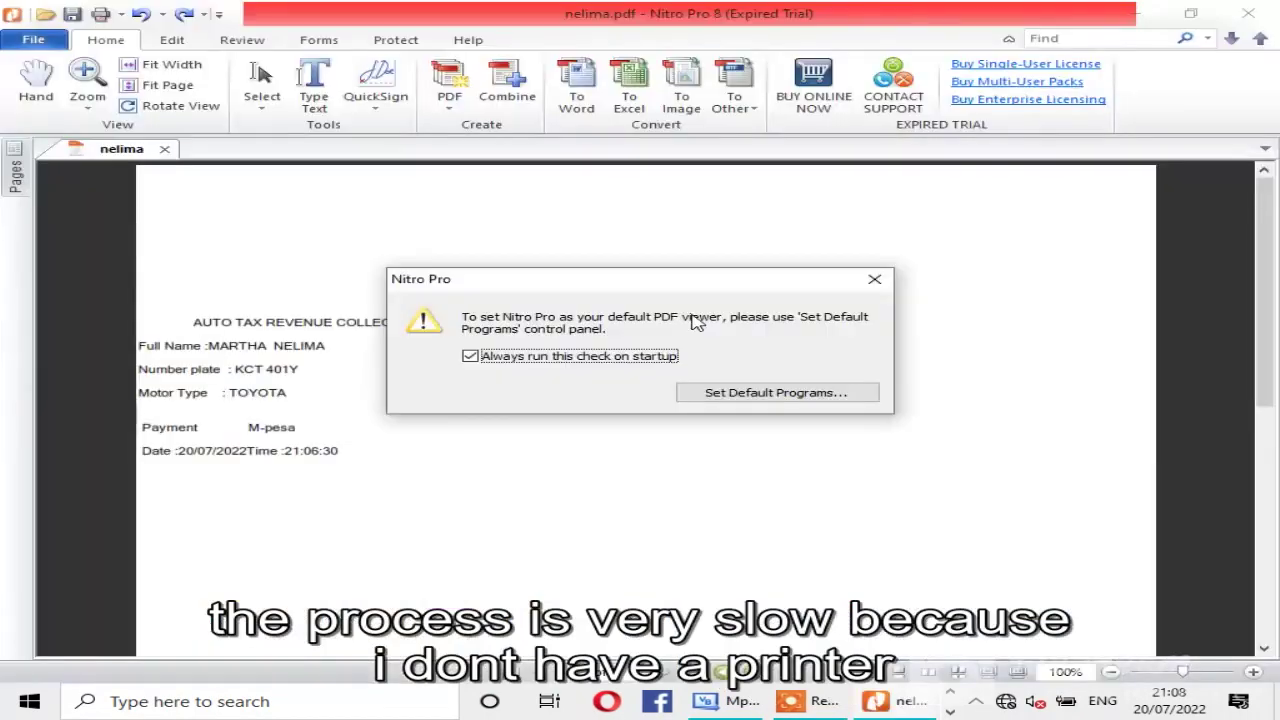
{"action": "left_click", "coordinate": [874, 279]}
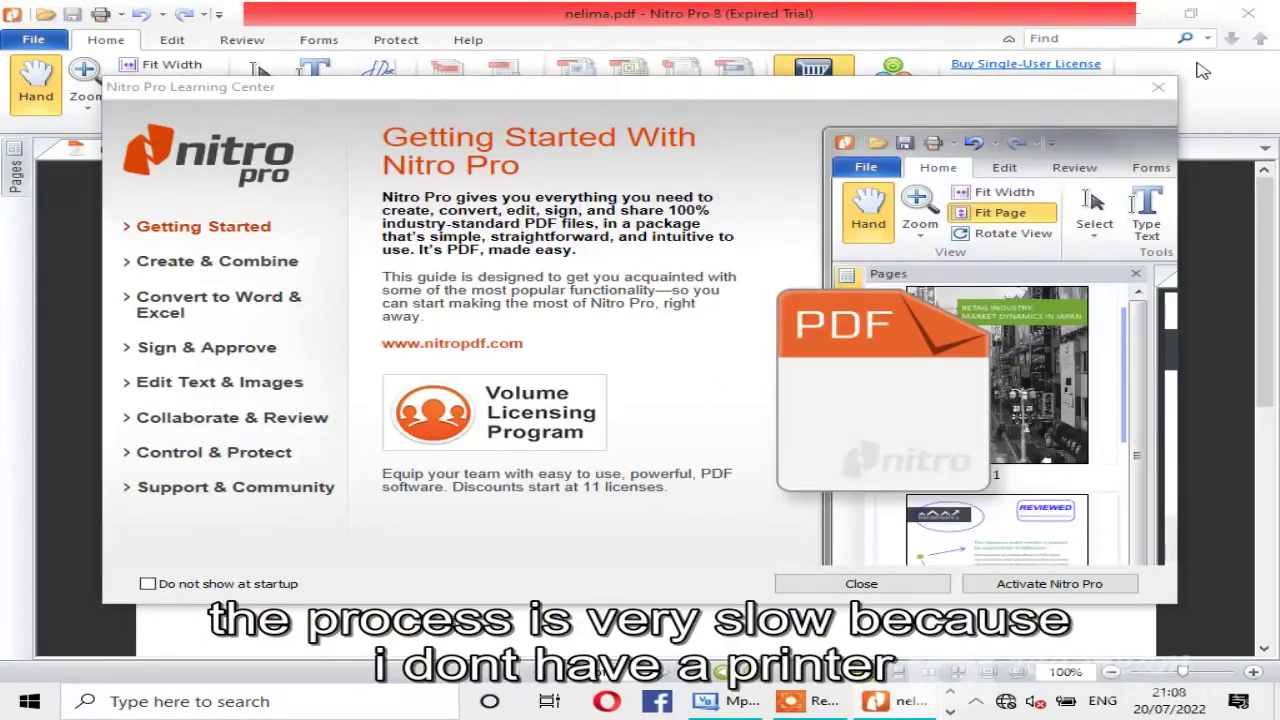
{"action": "left_click", "coordinate": [1152, 90]}
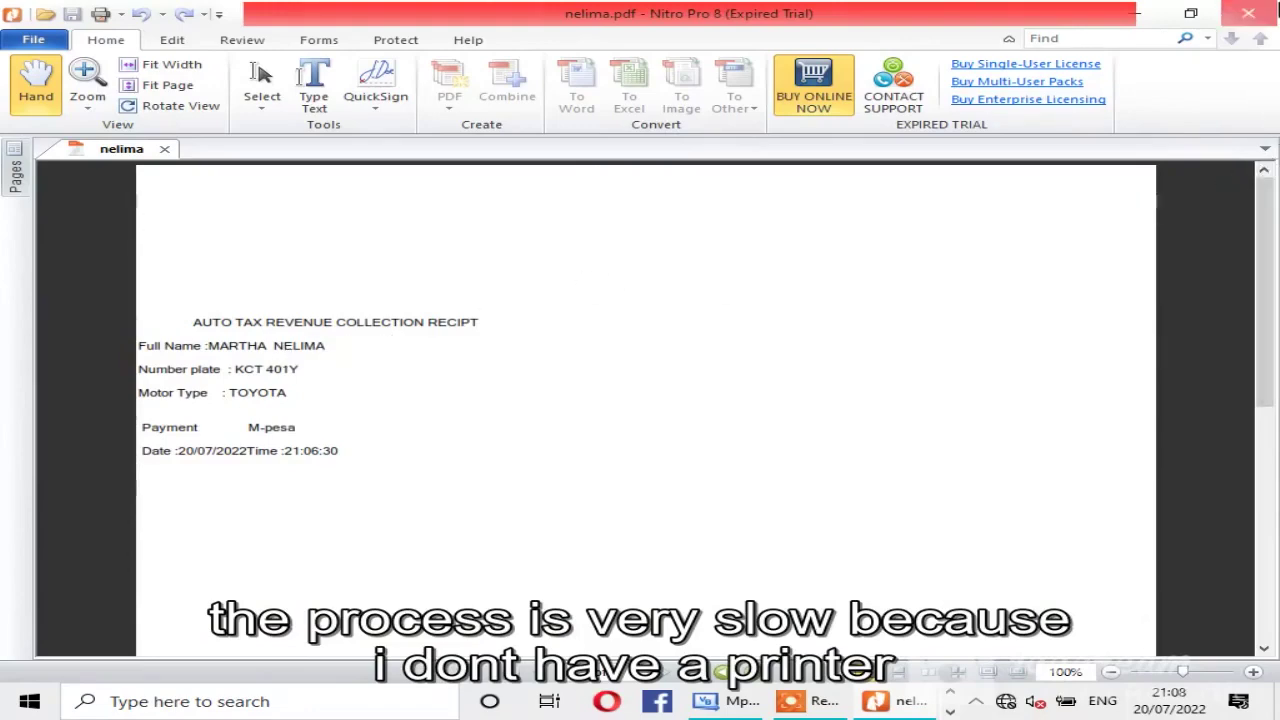
{"action": "left_click", "coordinate": [1248, 13]}
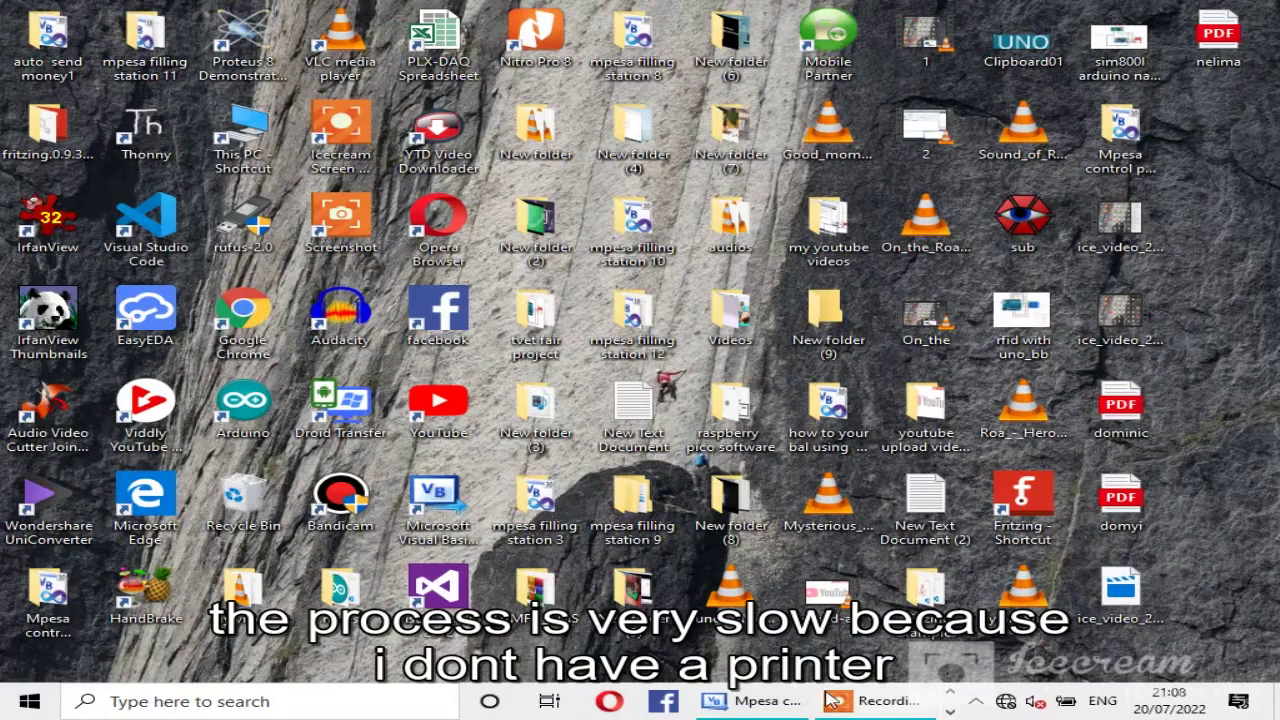
- Return to Visual Basic 2010 Express, run the project again, and bring up the printer selection with Microsoft Print to PDF
{"action": "left_click", "coordinate": [760, 701]}
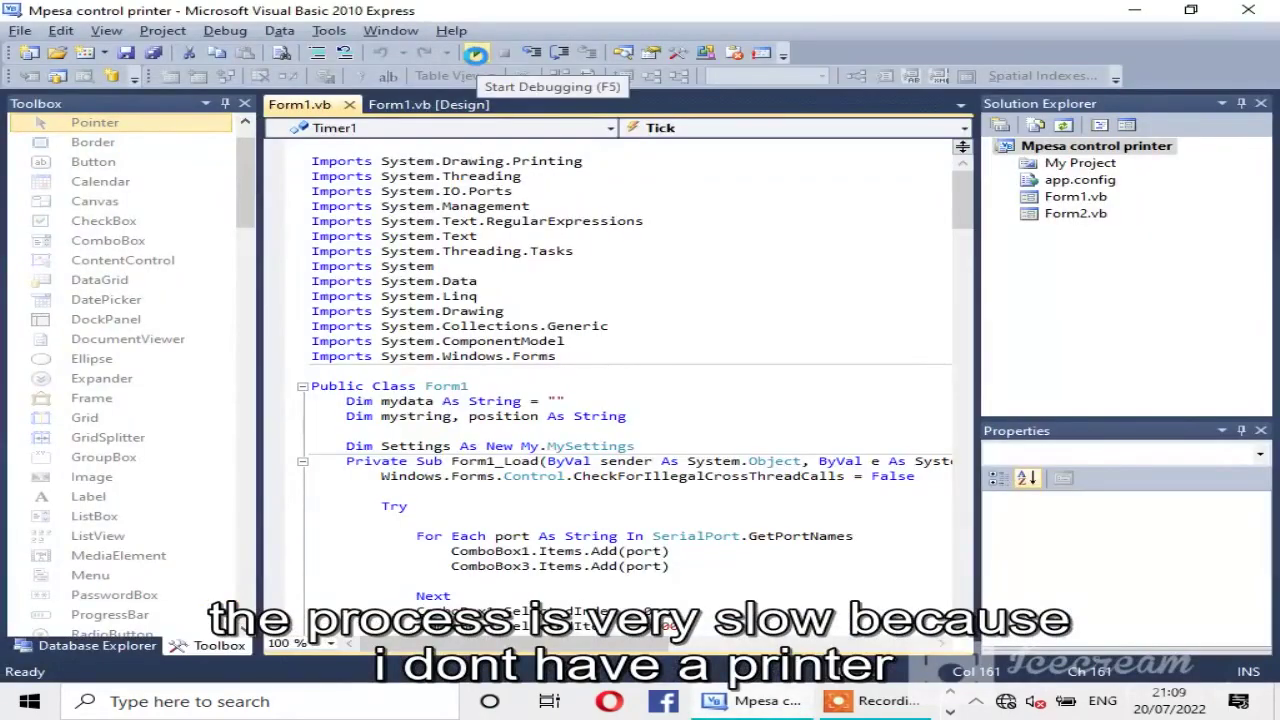
{"action": "left_click", "coordinate": [475, 54]}
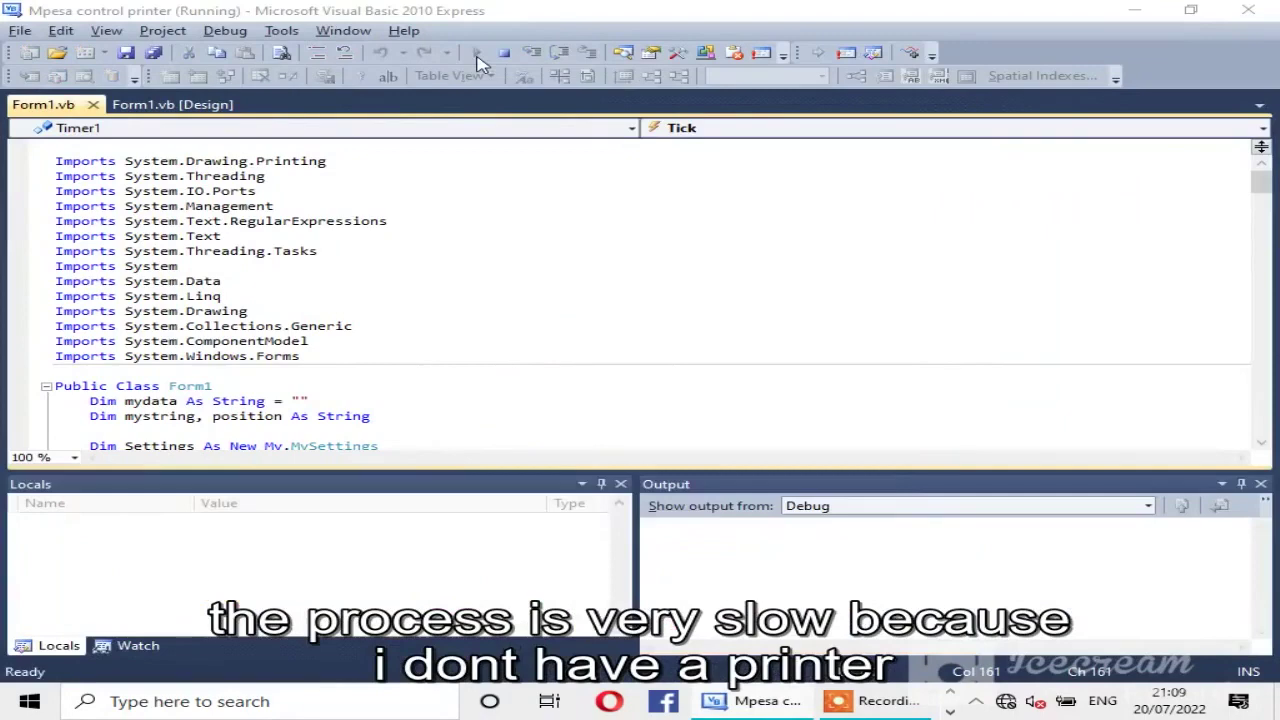
{"action": "left_click", "coordinate": [730, 122]}
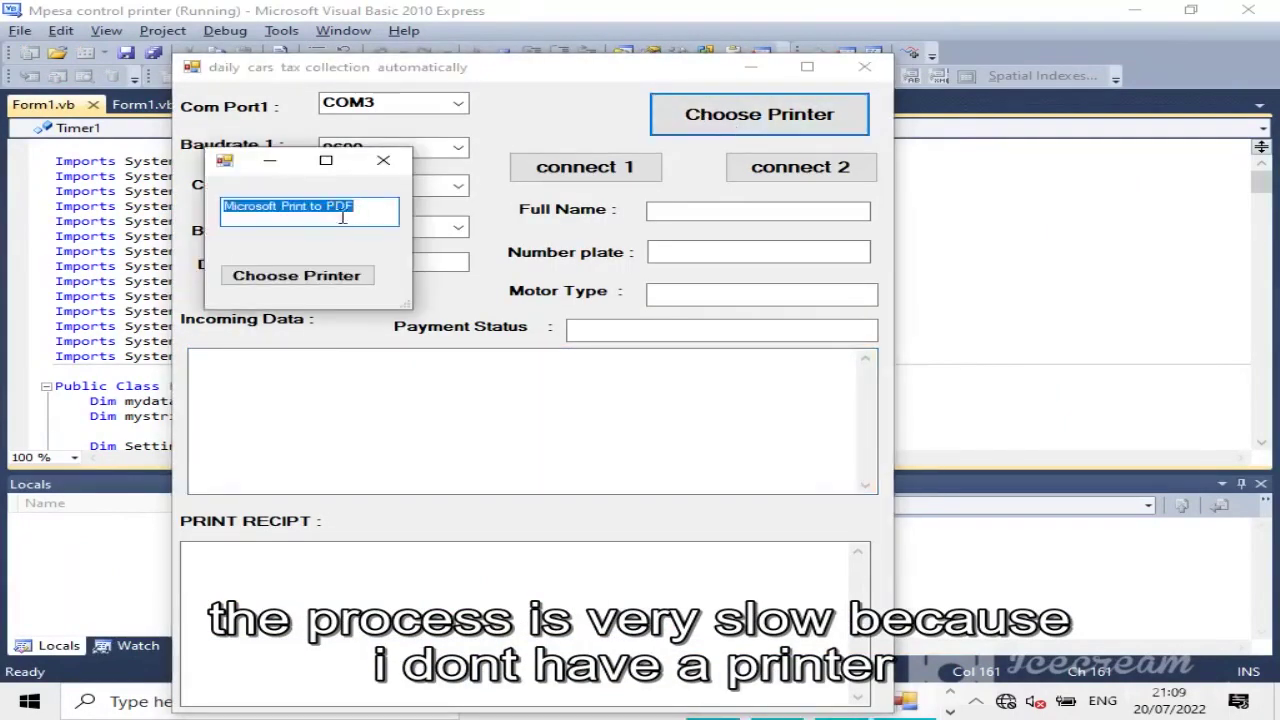
{"action": "left_click", "coordinate": [320, 284]}
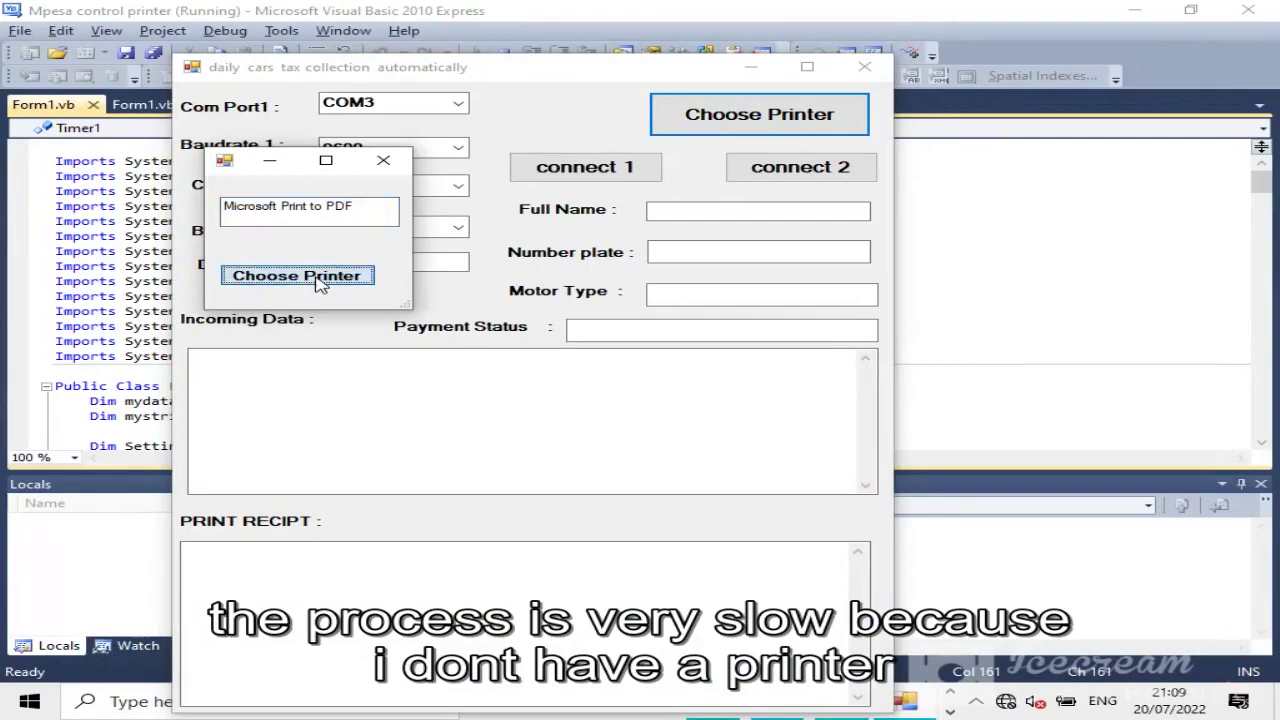